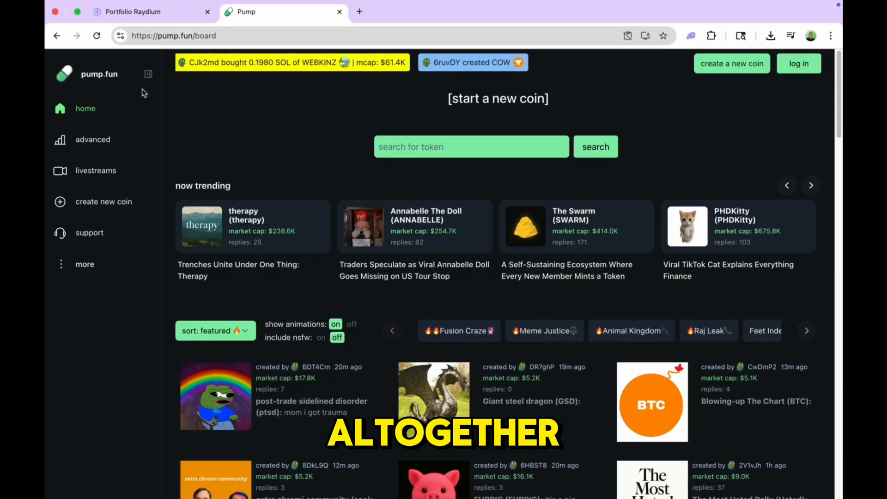
Step: Look through the trending and newly created coins on the pump.fun board
scroll(378, 184, "down", 6)
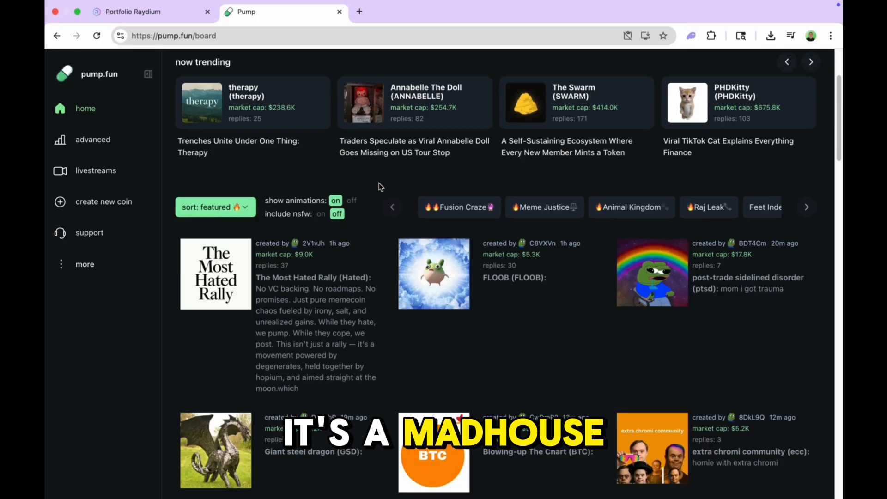
scroll(386, 187, "down", 10)
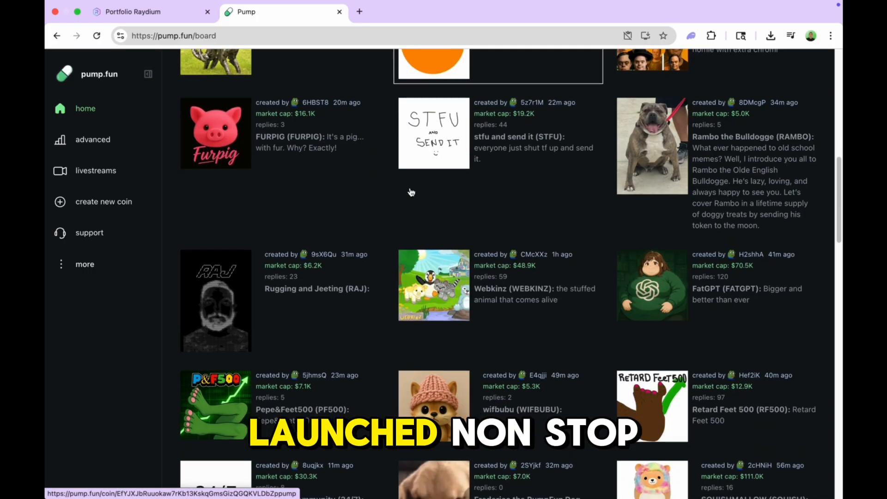
scroll(387, 193, "up", 15)
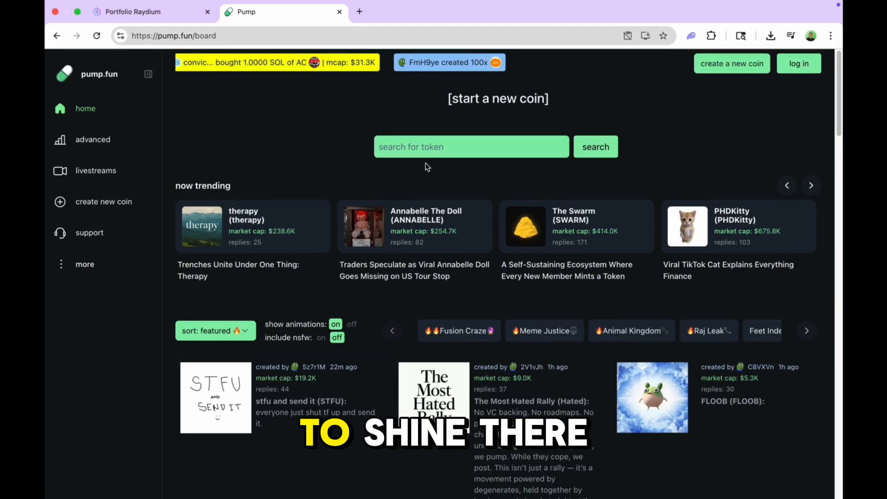
Step: Switch to Photon, filter the new pairs to the Pump.fun exchange only, and look through the latest launches
left_click(277, 131)
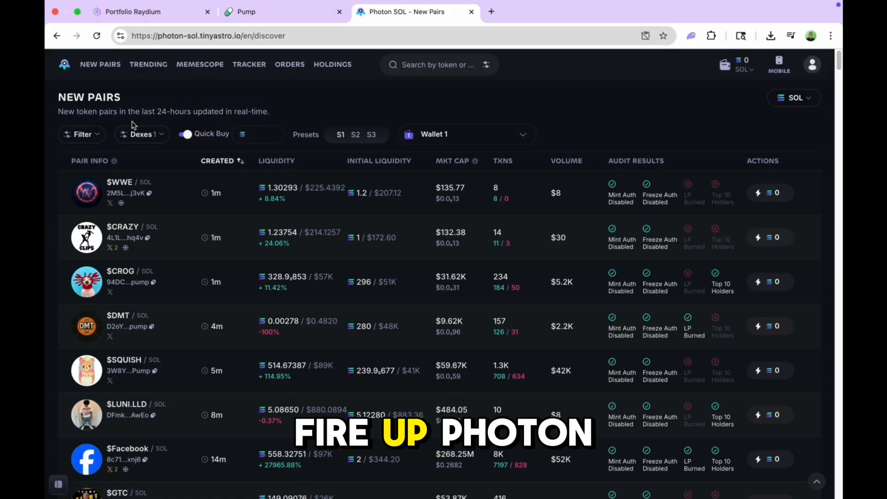
left_click(152, 134)
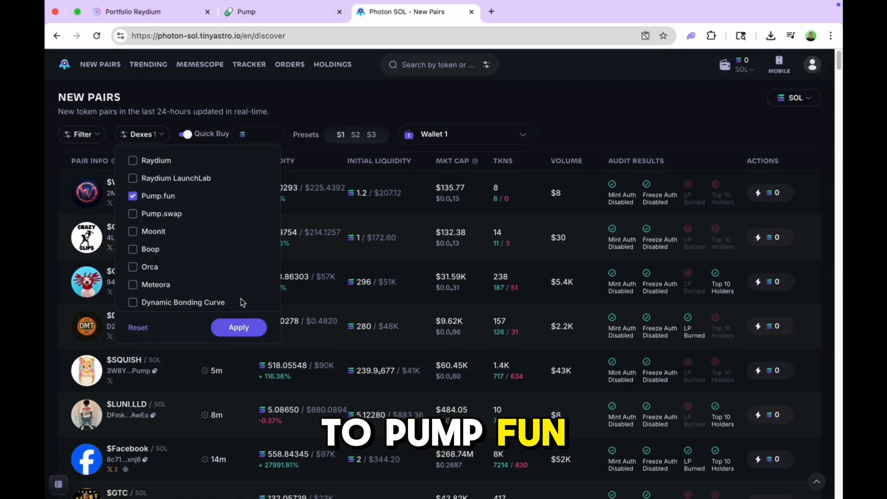
left_click(243, 325)
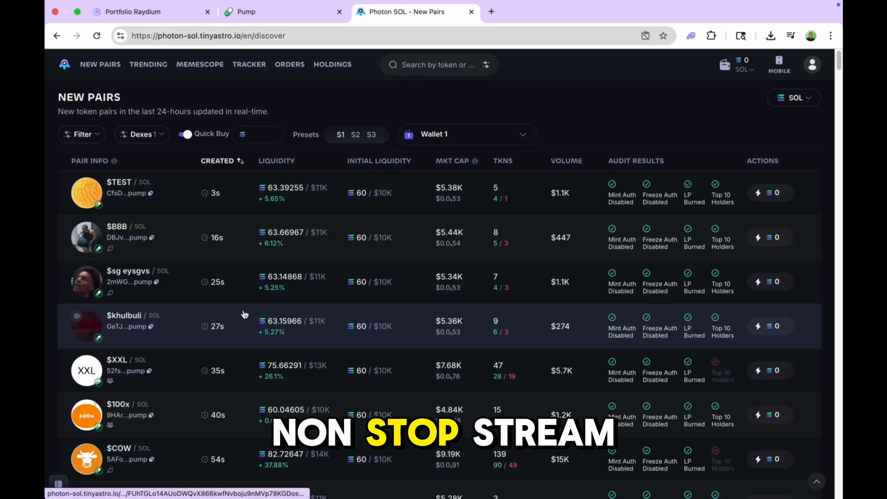
scroll(244, 314, "down", 2)
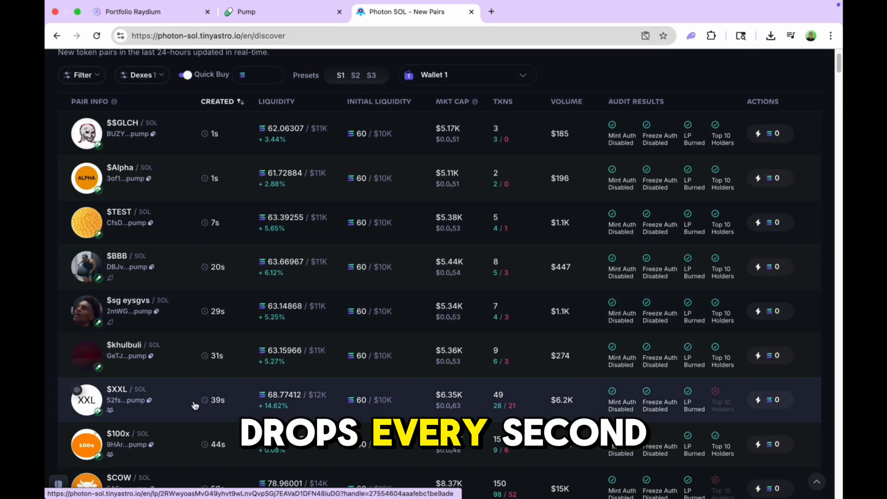
scroll(266, 260, "up", 2)
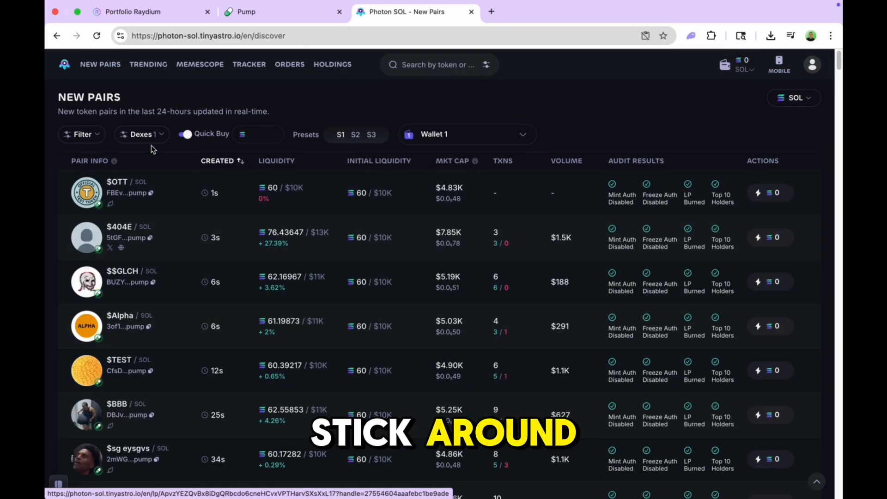
scroll(135, 188, "down", 10)
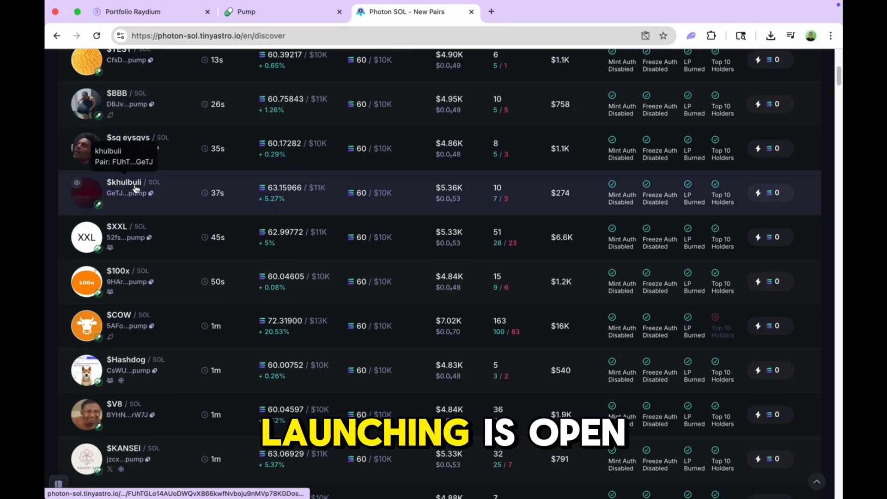
scroll(138, 187, "up", 6)
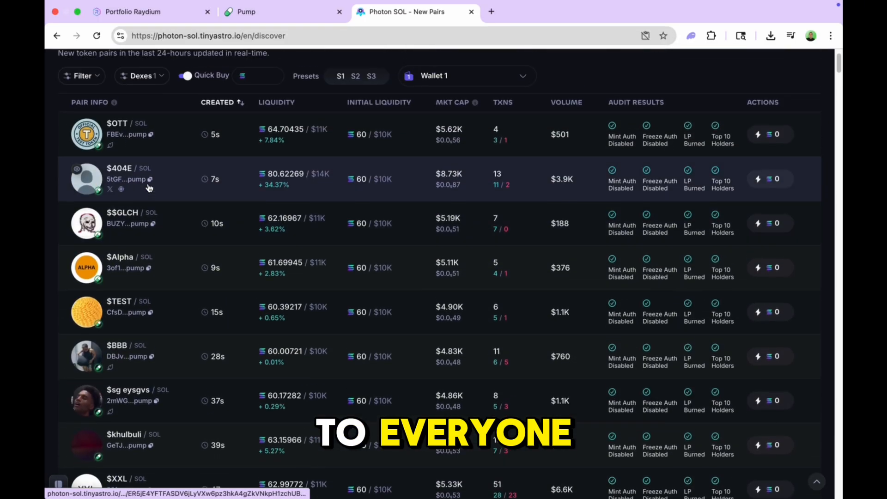
Step: Change the exchange filter of the new pairs list to Raydium only, excluding Pump.fun
scroll(149, 187, "up", 2)
left_click(141, 134)
left_click(133, 161)
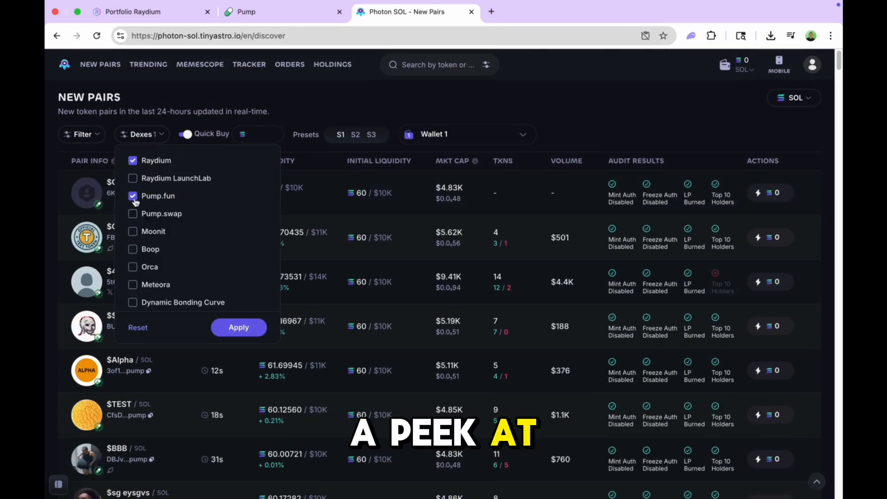
left_click(249, 327)
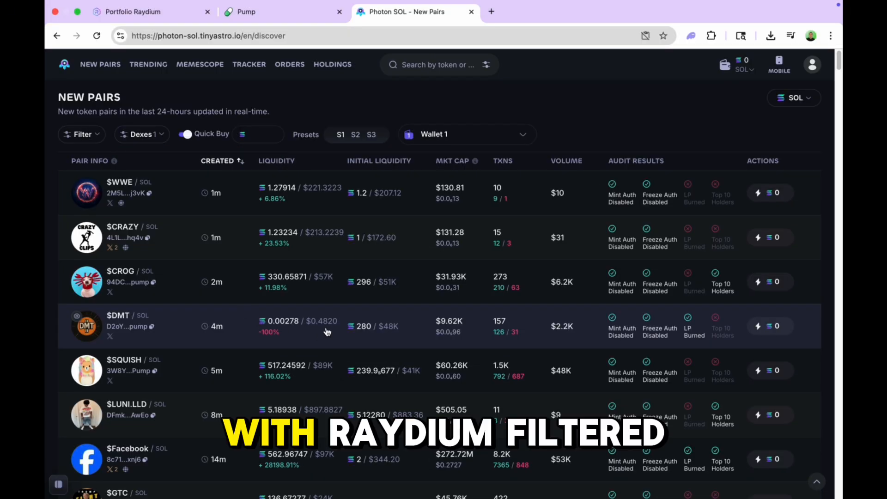
Step: Examine the liquidity, market caps and volumes of the new pairs listed on Raydium
scroll(332, 333, "down", 1)
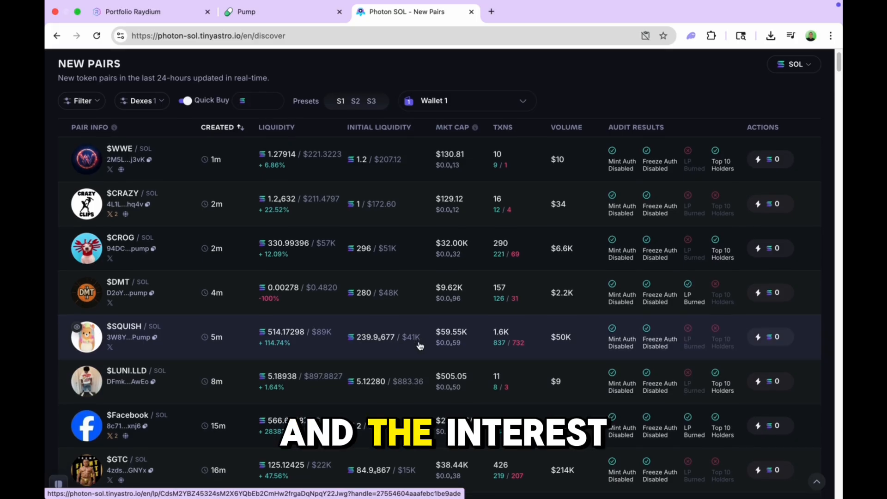
scroll(421, 349, "down", 3)
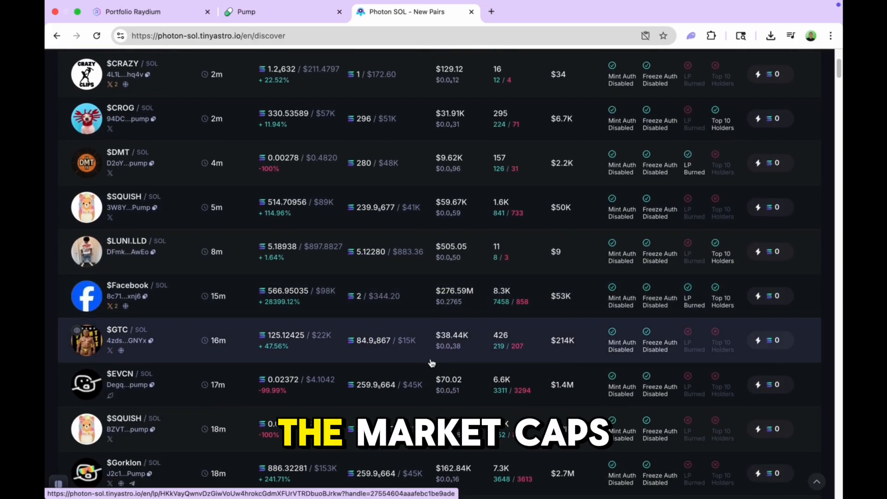
scroll(425, 352, "up", 4)
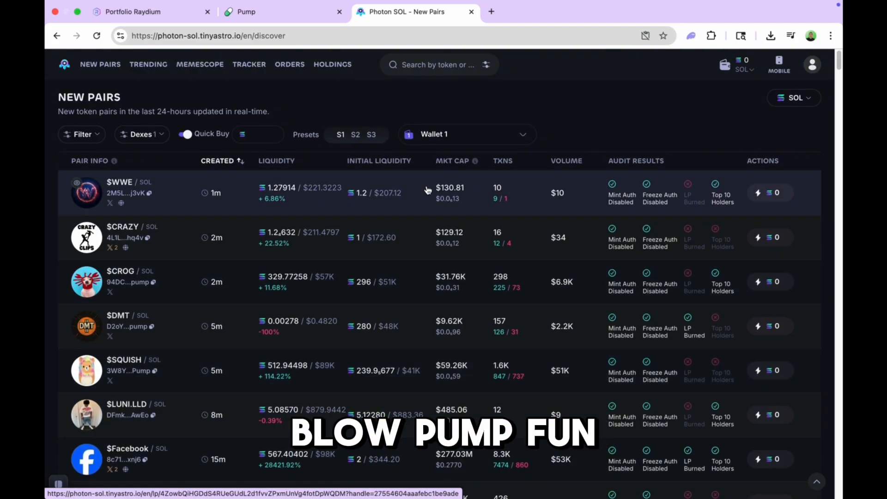
scroll(494, 327, "down", 1)
scroll(462, 415, "down", 6)
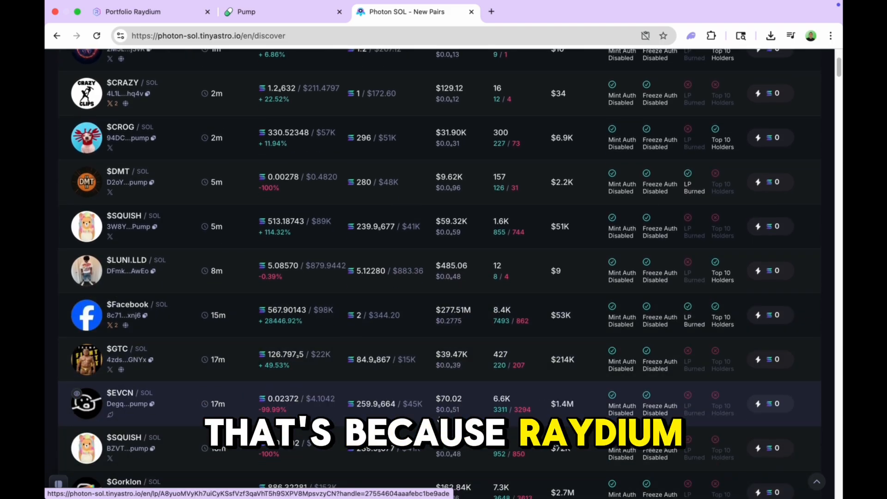
scroll(444, 400, "down", 4)
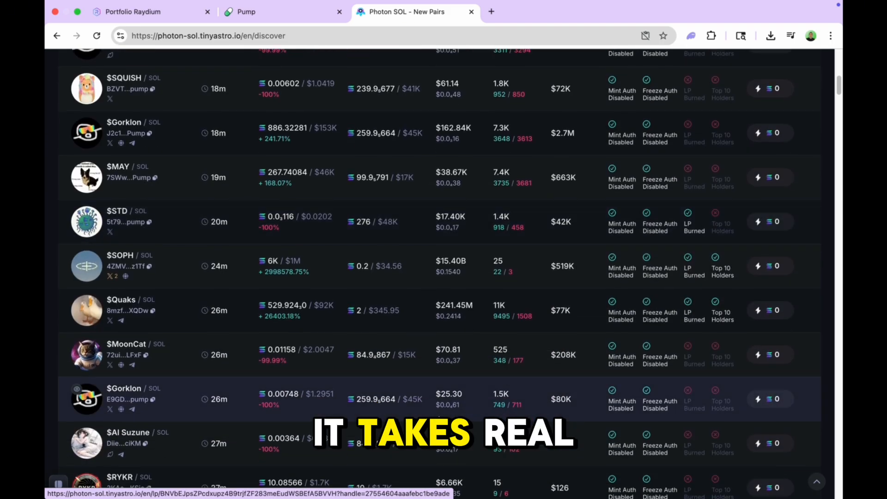
scroll(439, 409, "up", 5)
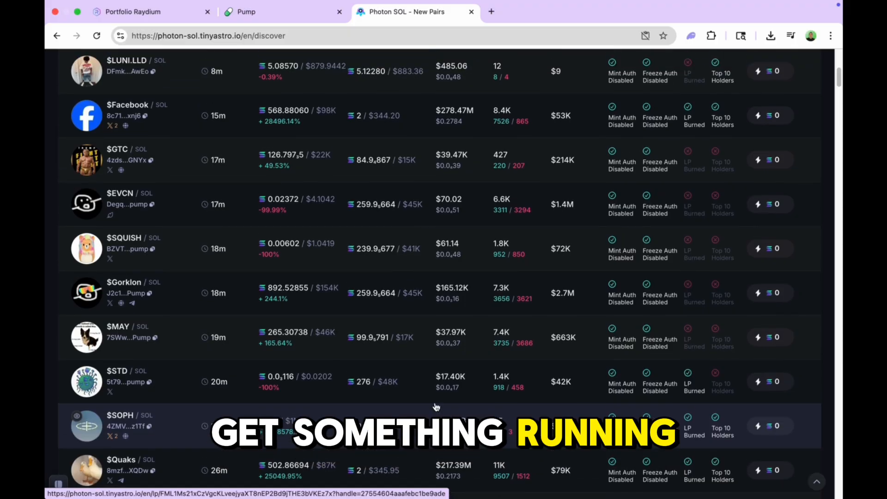
scroll(432, 405, "up", 3)
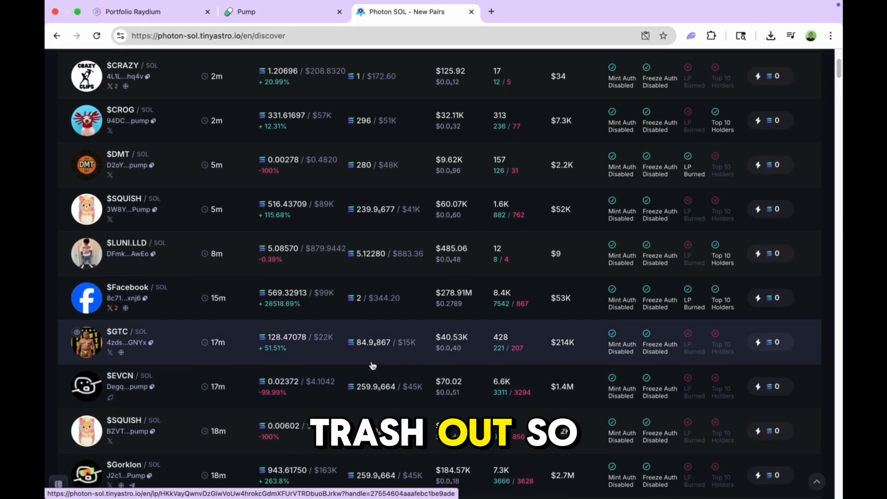
scroll(275, 321, "up", 4)
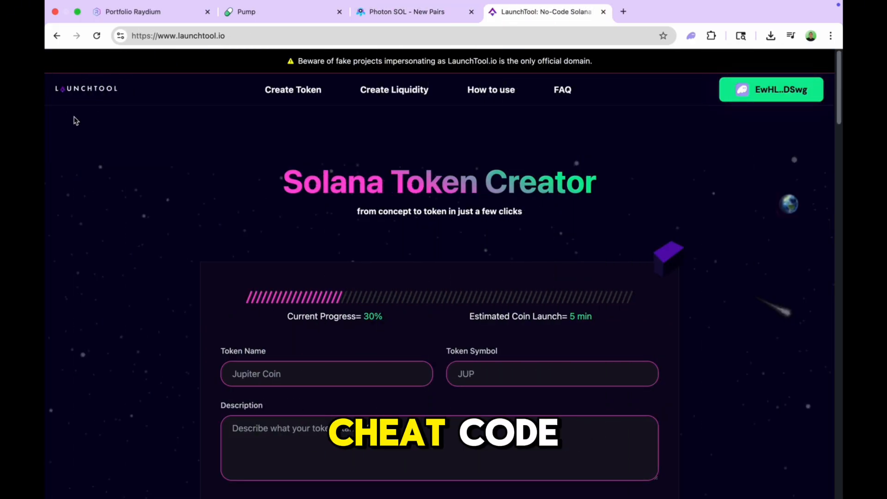
Step: Switch to LaunchTool and review its Solana token creator form and usage instructions
scroll(510, 274, "down", 5)
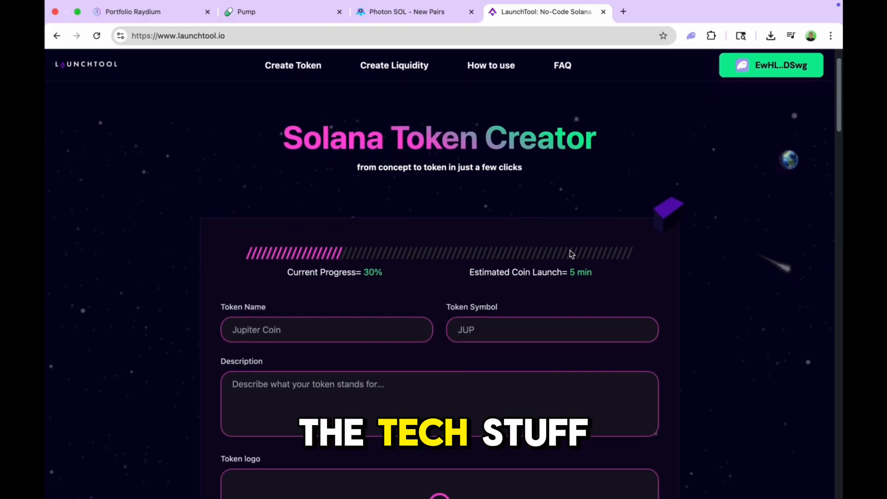
scroll(832, 144, "down", 7)
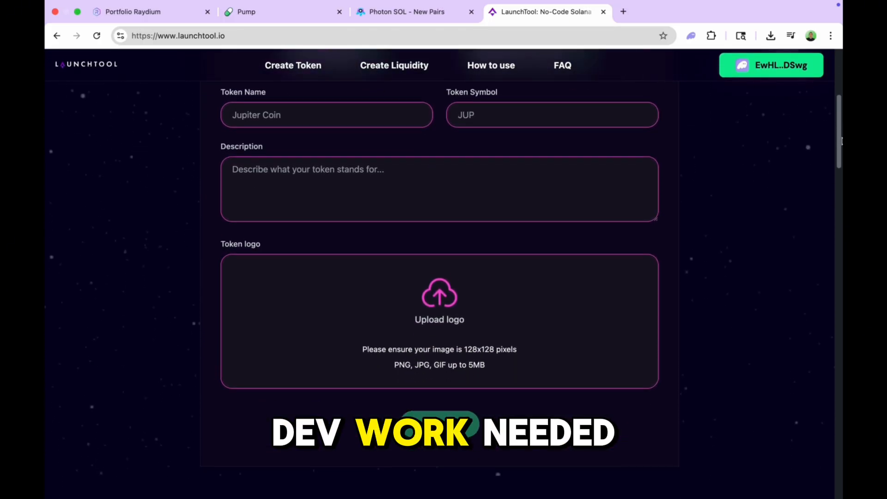
scroll(835, 262, "down", 12)
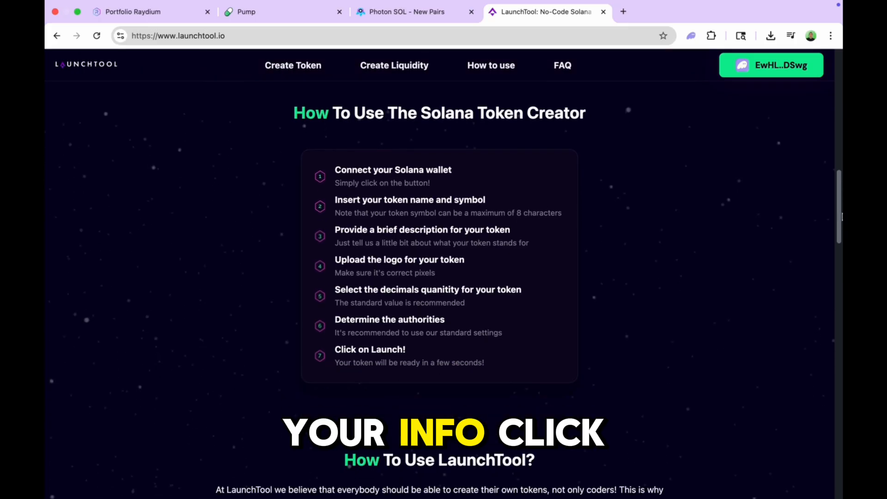
left_click_drag(835, 267, 824, 129)
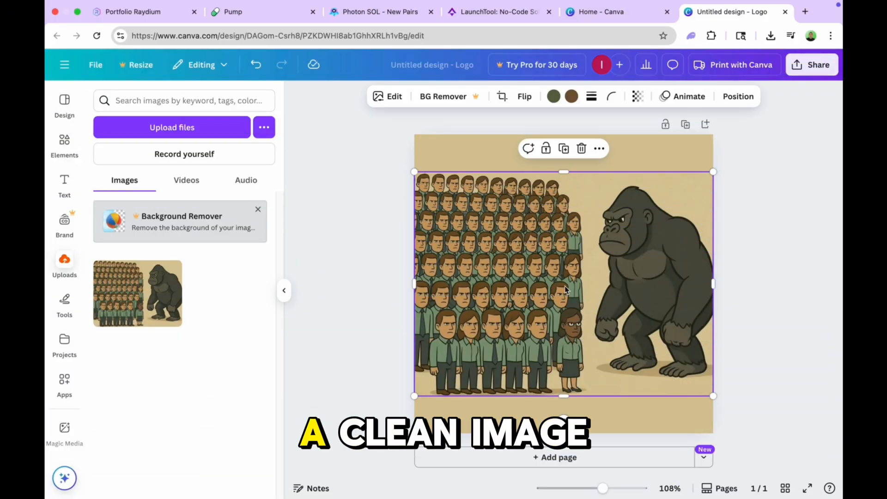
Step: Switch to Canva, close the finished gorilla design and create a new custom-size design of 128 × 128 px
left_click_drag(566, 289, 567, 288)
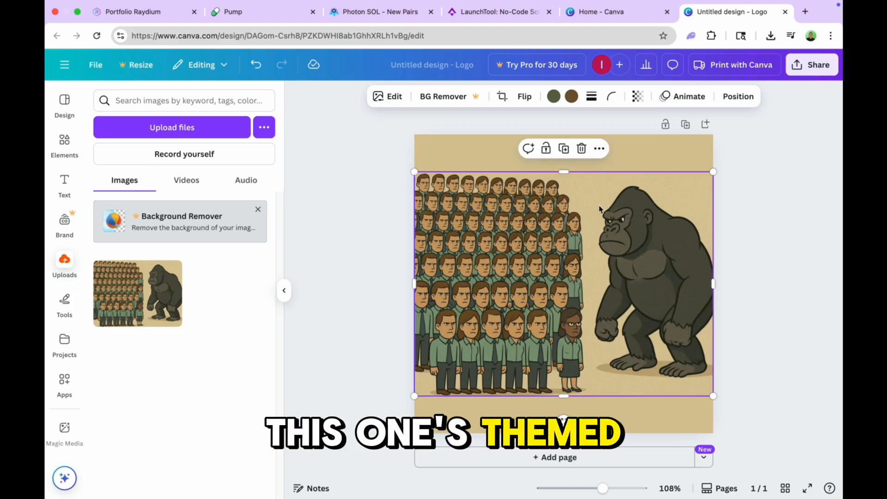
left_click(342, 232)
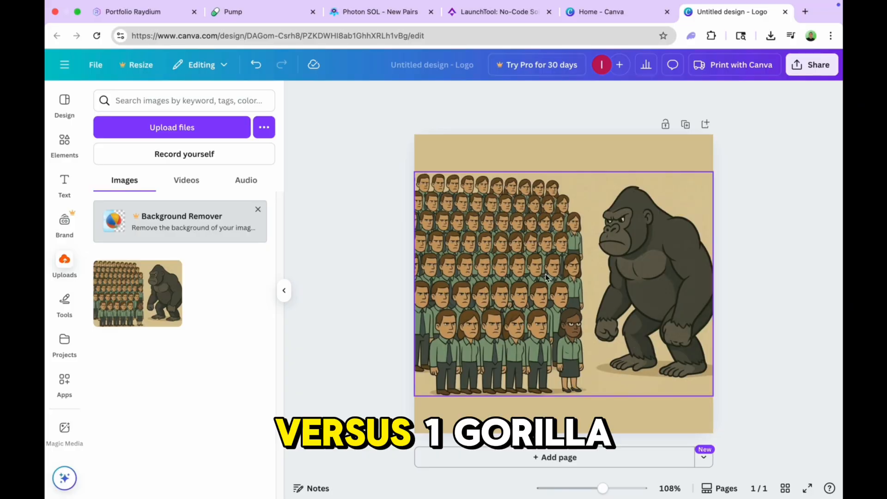
key("super+w")
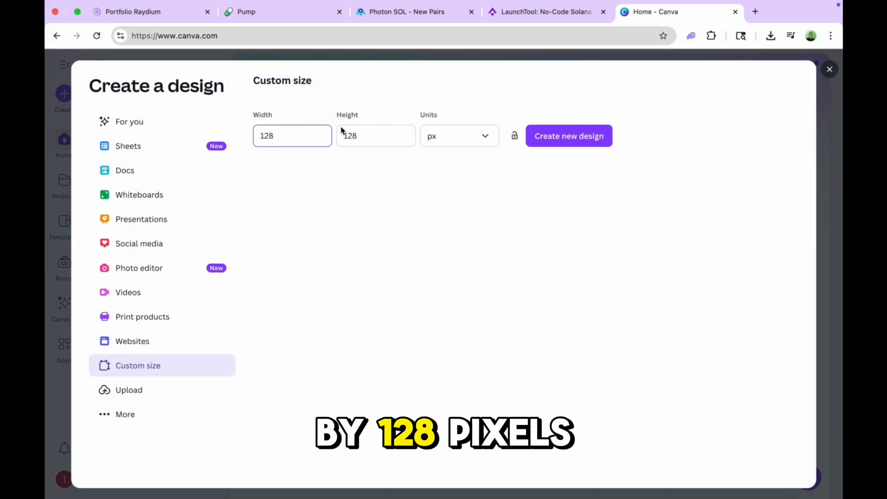
left_click(575, 137)
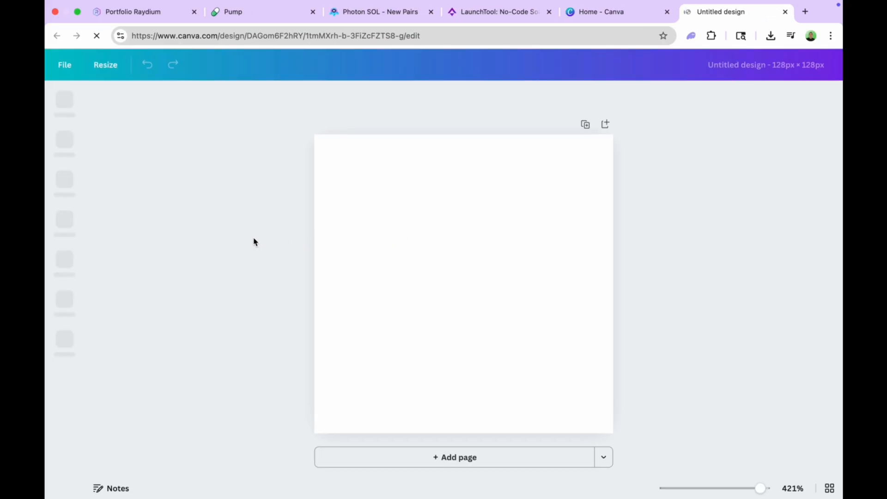
Step: Place the uploaded crowd-and-gorilla image on the blank page and enlarge it to span the full page width
left_click(68, 264)
left_click(139, 293)
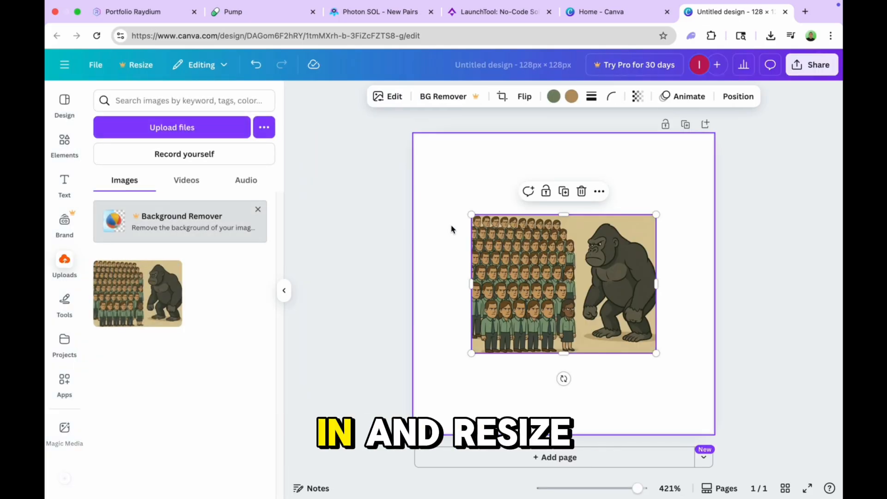
left_click_drag(471, 215, 414, 172)
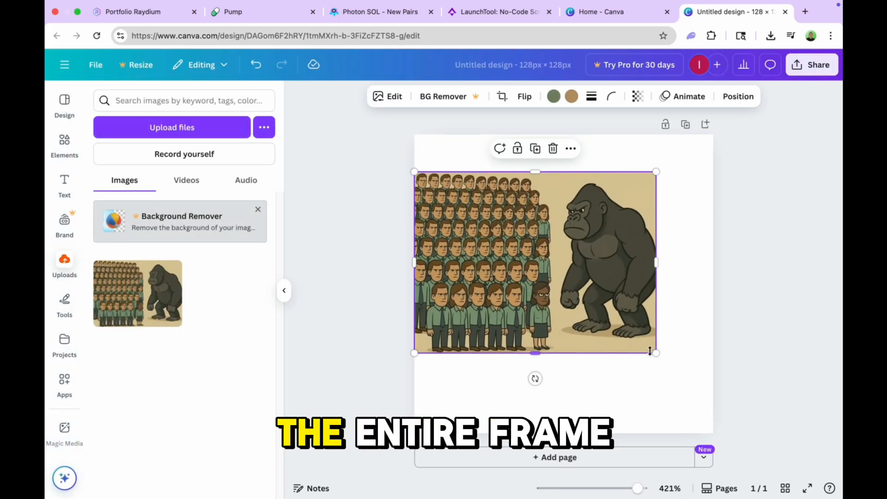
left_click_drag(649, 351, 709, 394)
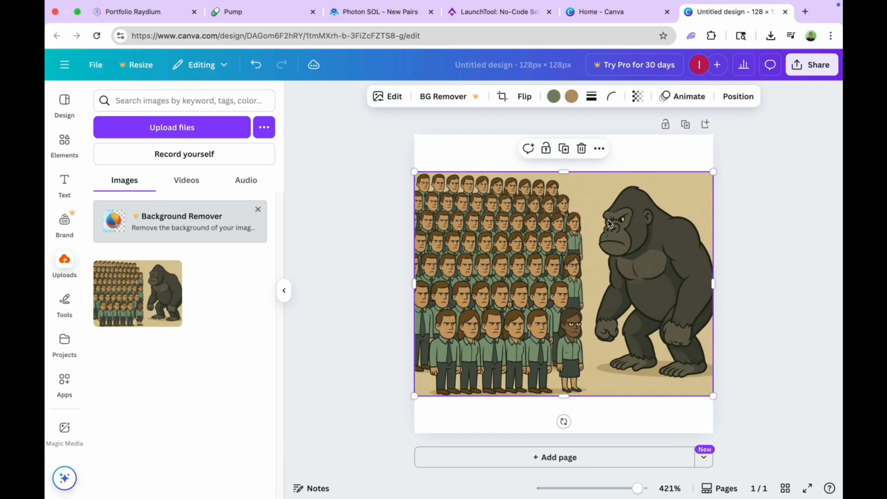
Step: Set the page background to the light tan photo color taken from the image
left_click(479, 167)
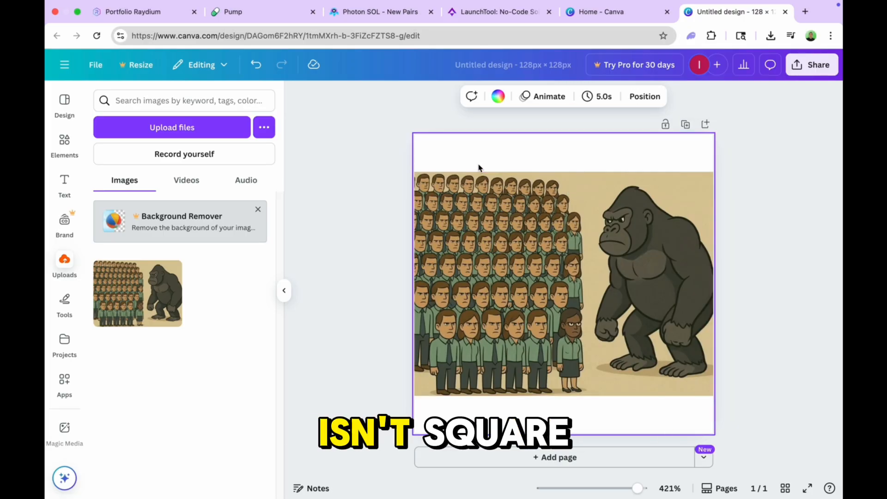
left_click(497, 97)
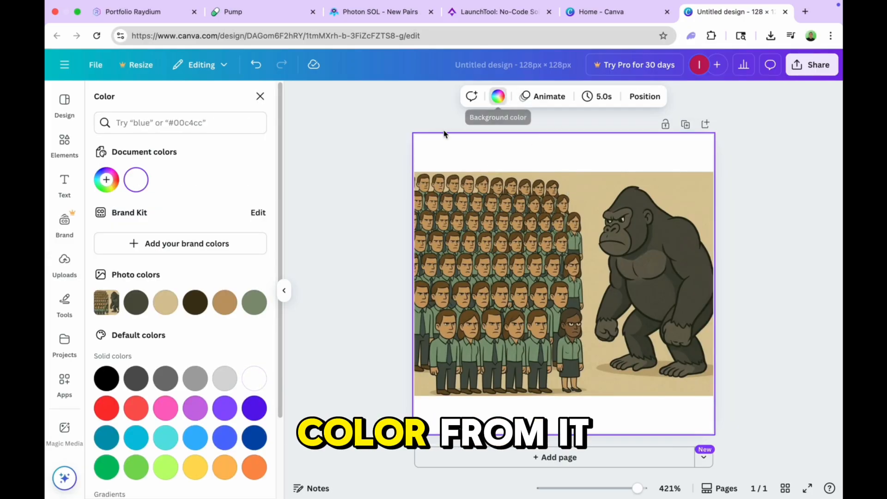
left_click(166, 303)
left_click(354, 231)
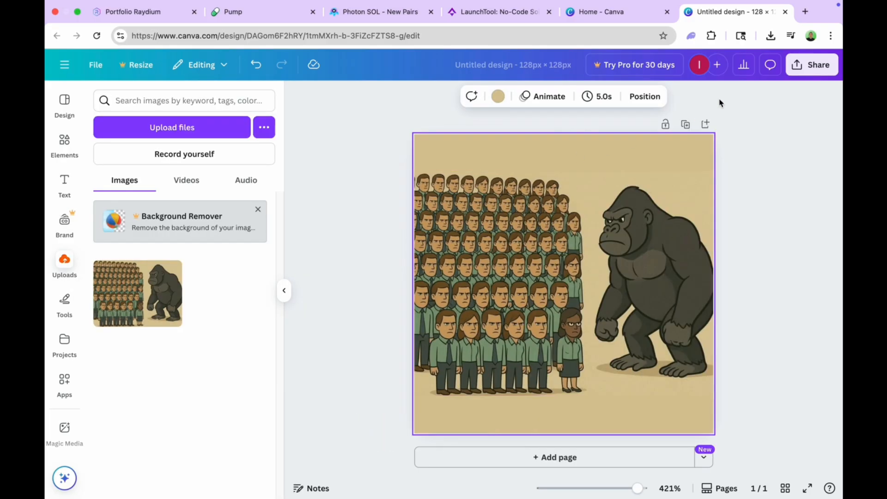
Step: Download the finished 128 × 128 px gorilla design as a PNG image
left_click(812, 65)
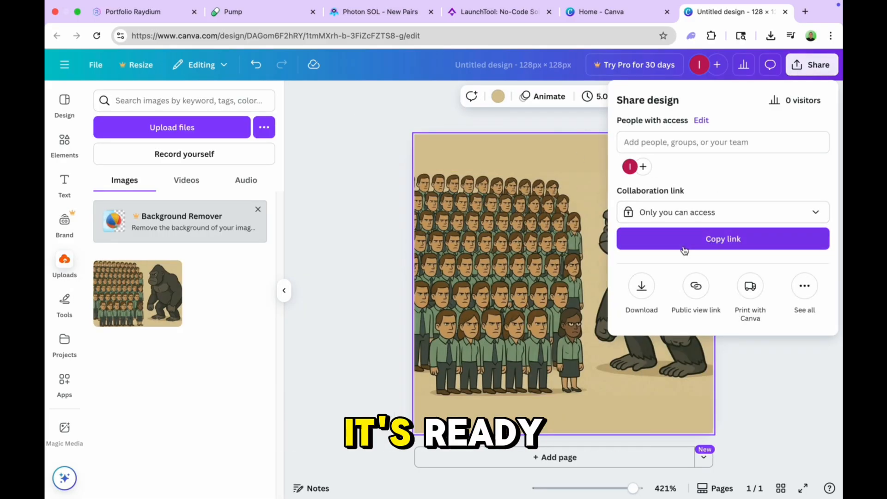
left_click(641, 286)
left_click(637, 318)
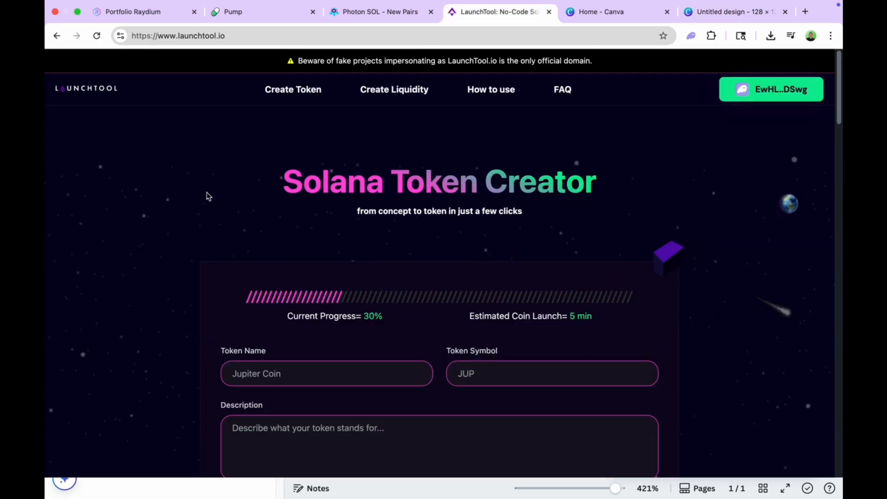
Step: Switch to LaunchTool and enter the token name "100 men vs 1 gorilla" and the token symbol 100VS1
scroll(210, 194, "down", 2)
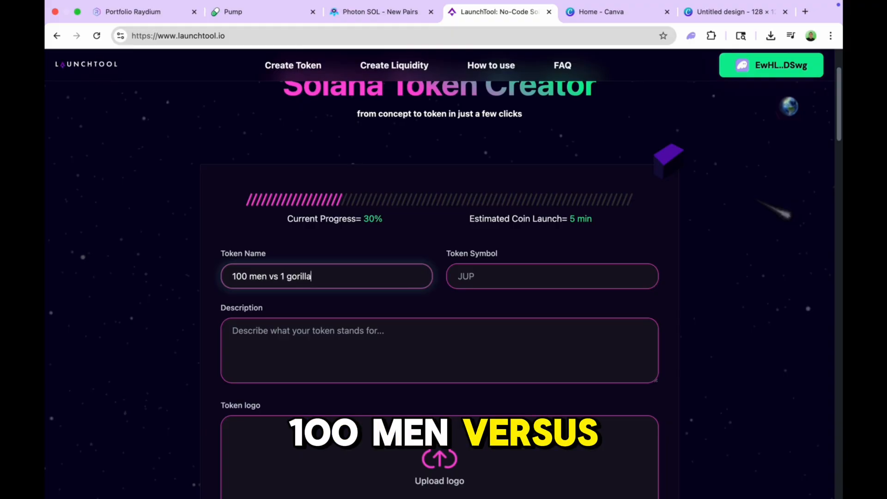
left_click(499, 276)
scroll(503, 273, "down", 1)
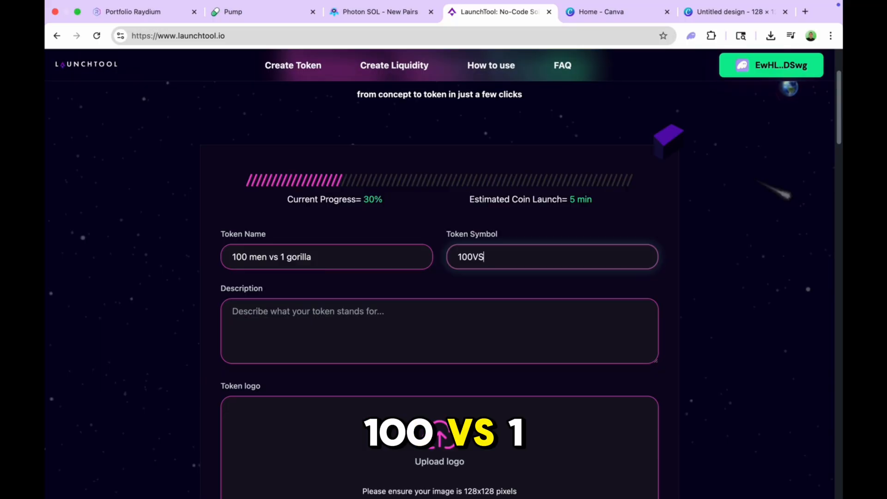
scroll(472, 267, "down", 3)
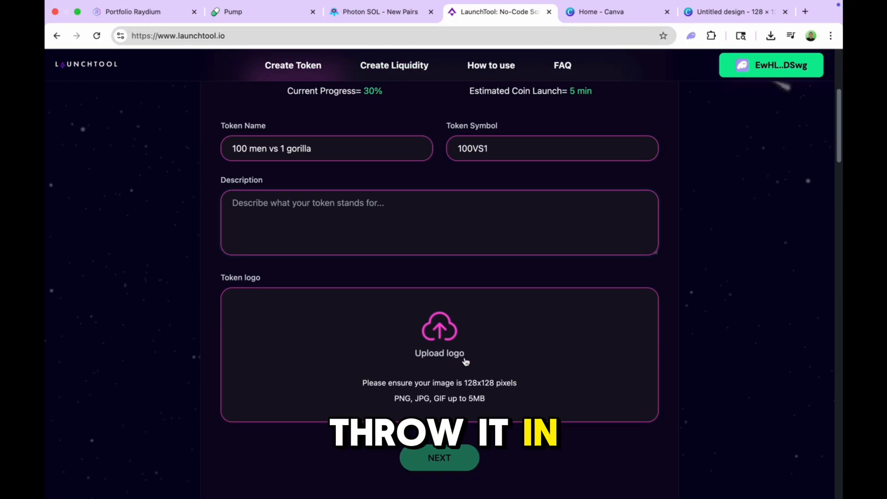
Step: Upload Untitled design.png from the Downloads folder as the token logo and continue to the tokenomics page
left_click(462, 336)
left_click(267, 238)
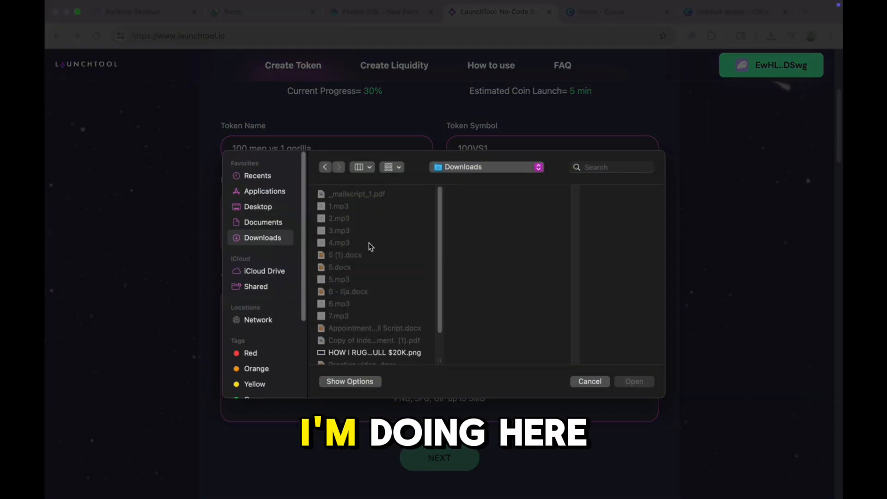
scroll(367, 277, "down", 3)
left_click(357, 354)
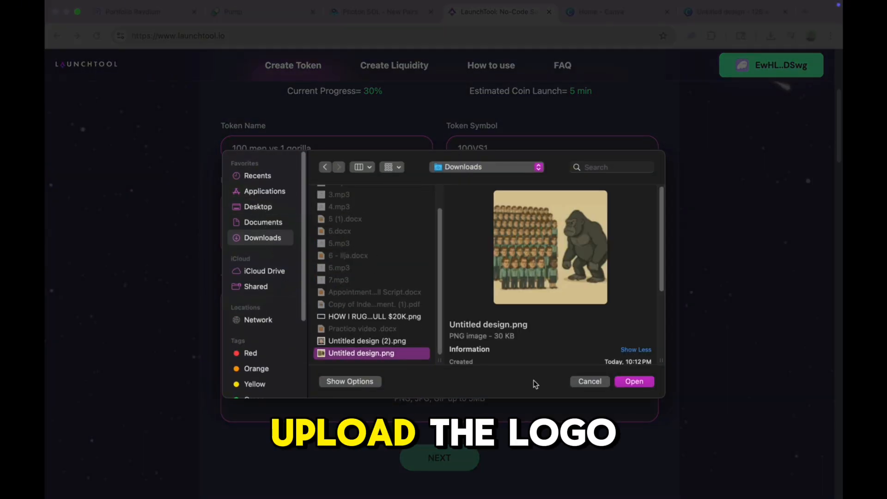
left_click(634, 381)
scroll(519, 337, "up", 3)
scroll(519, 339, "down", 5)
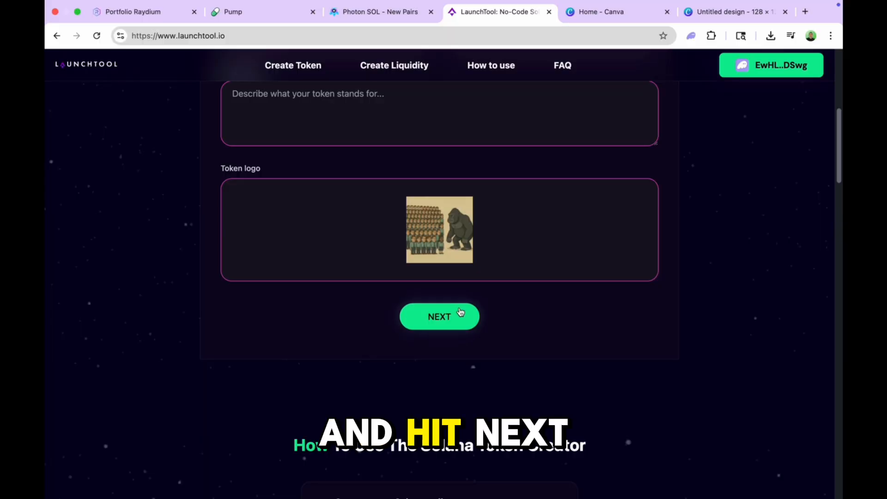
left_click(449, 325)
scroll(495, 281, "up", 7)
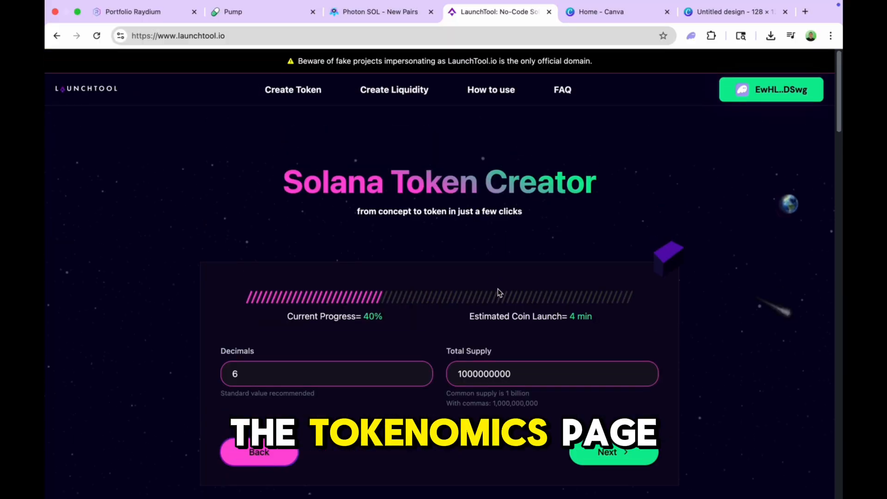
scroll(504, 298, "down", 1)
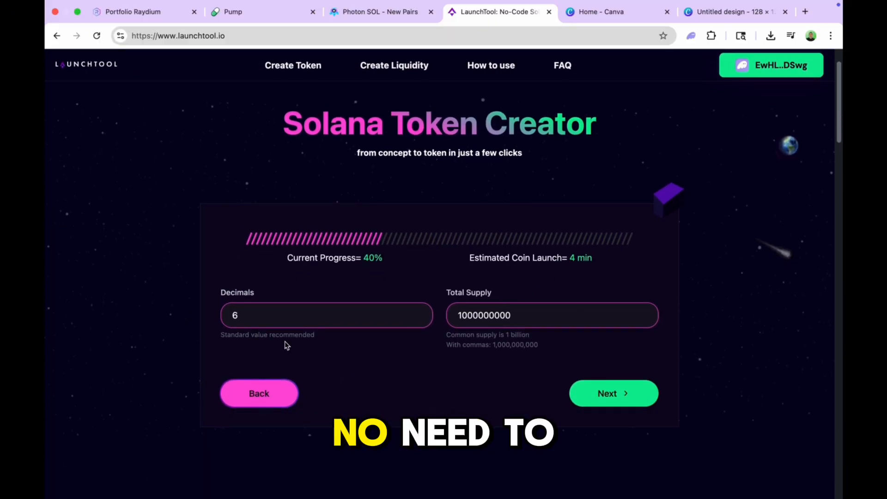
left_click(510, 320)
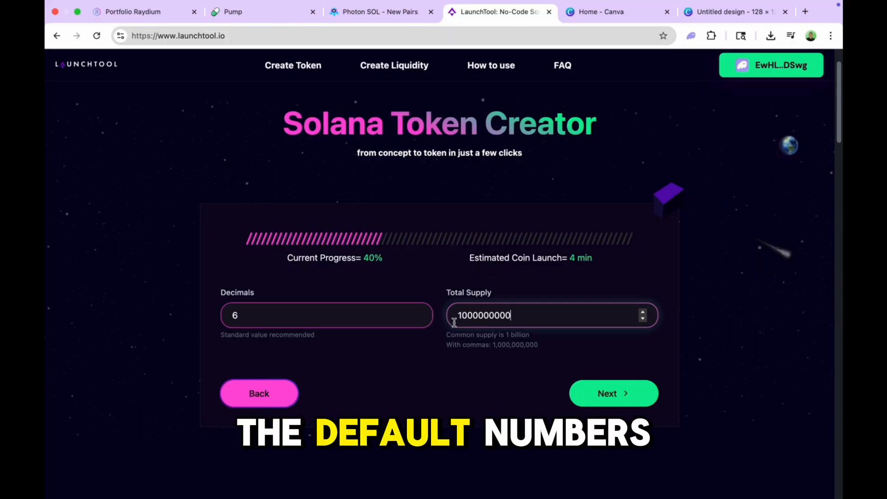
double_click(459, 316)
left_click_drag(539, 347, 508, 344)
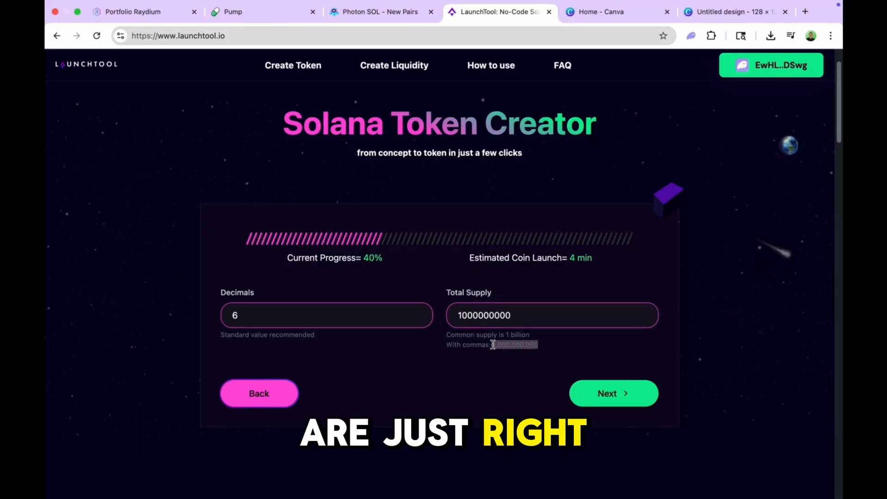
left_click(500, 347)
scroll(500, 347, "down", 1)
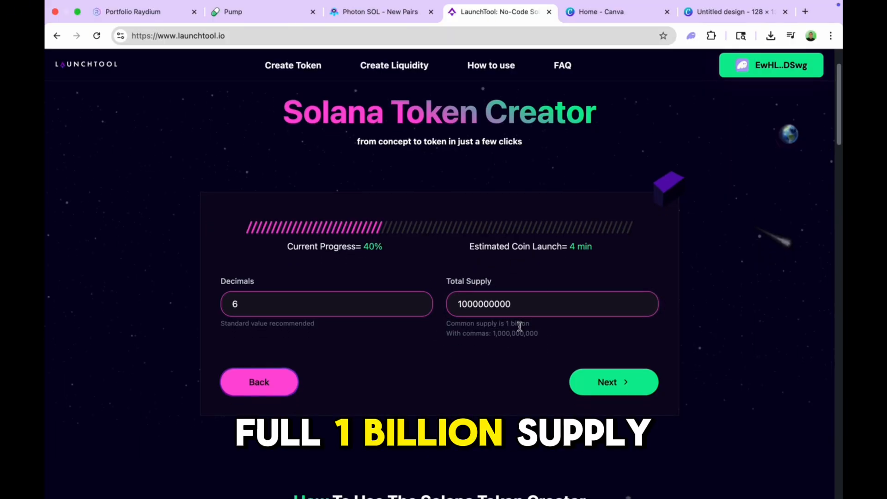
scroll(520, 326, "down", 1)
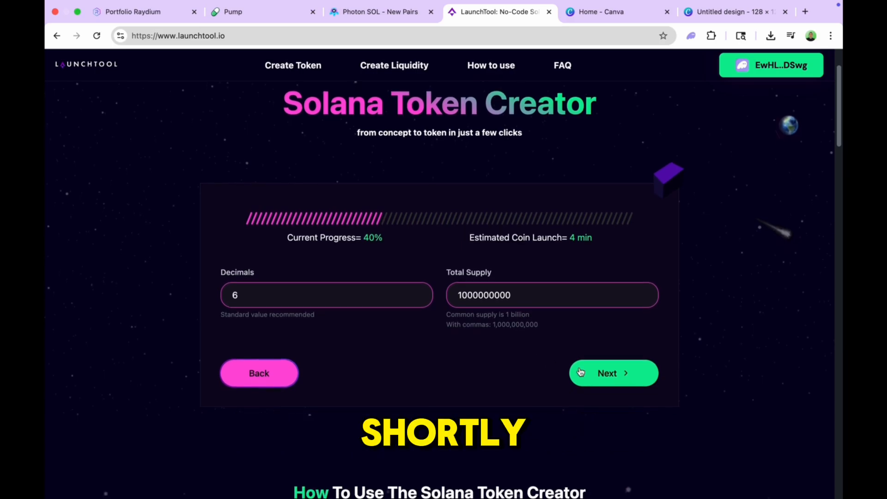
left_click(593, 371)
Step: Turn off the Modify Creator Information option and skip the social media links
scroll(559, 367, "down", 2)
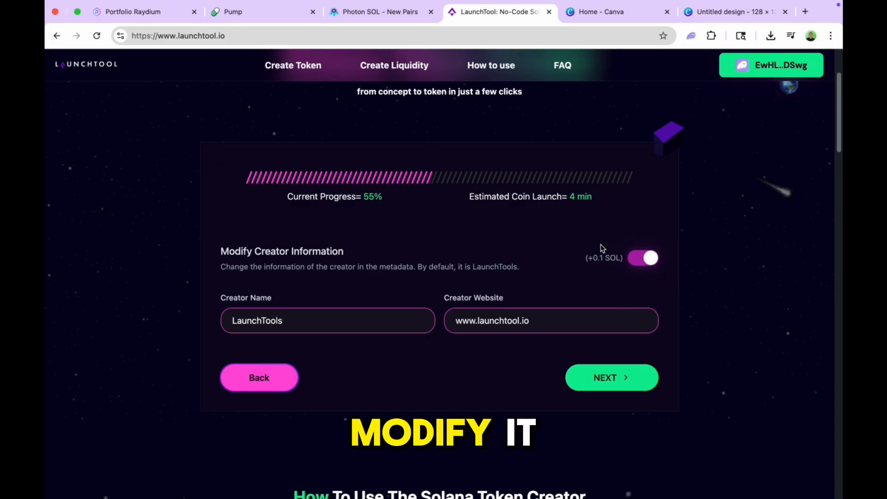
left_click(634, 264)
left_click(603, 326)
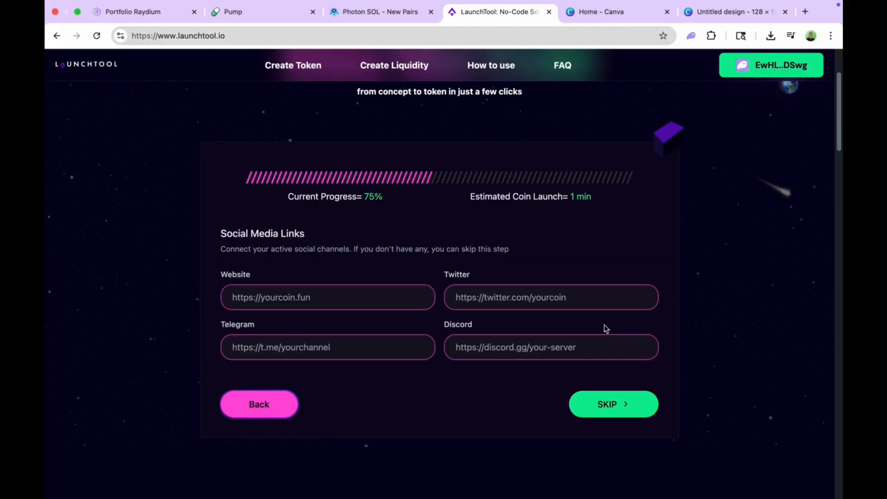
scroll(601, 329, "down", 1)
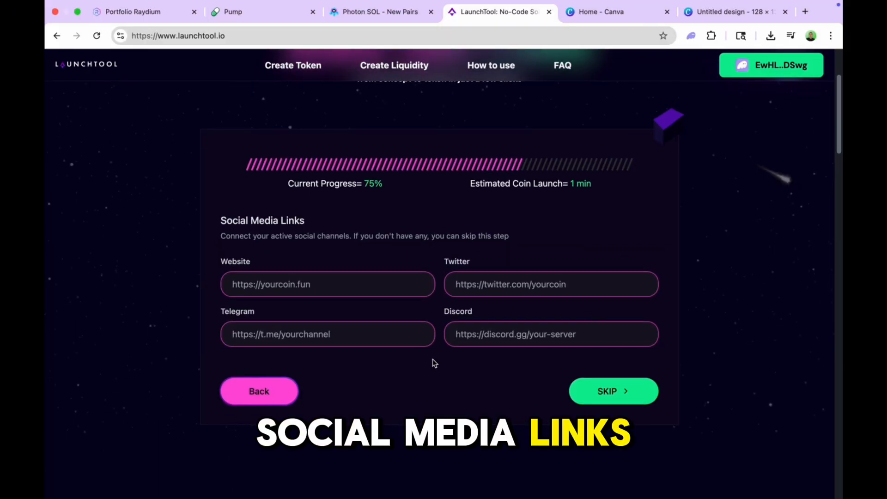
scroll(540, 382, "down", 1)
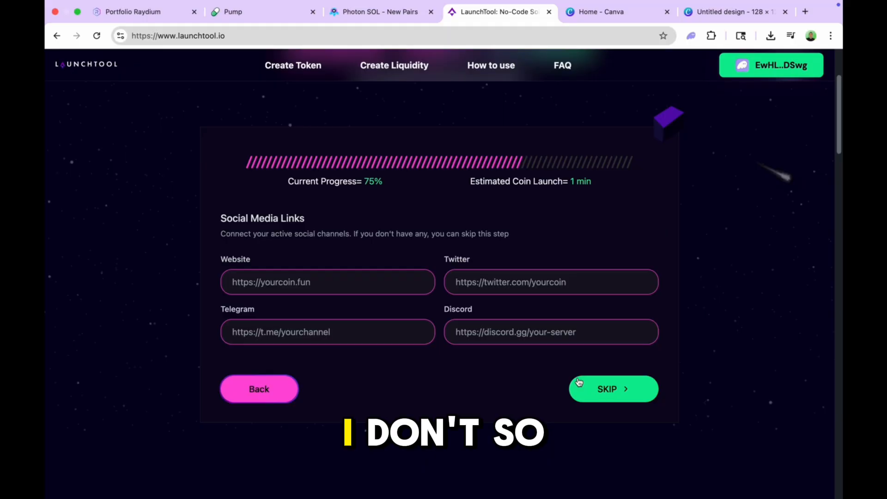
left_click(592, 388)
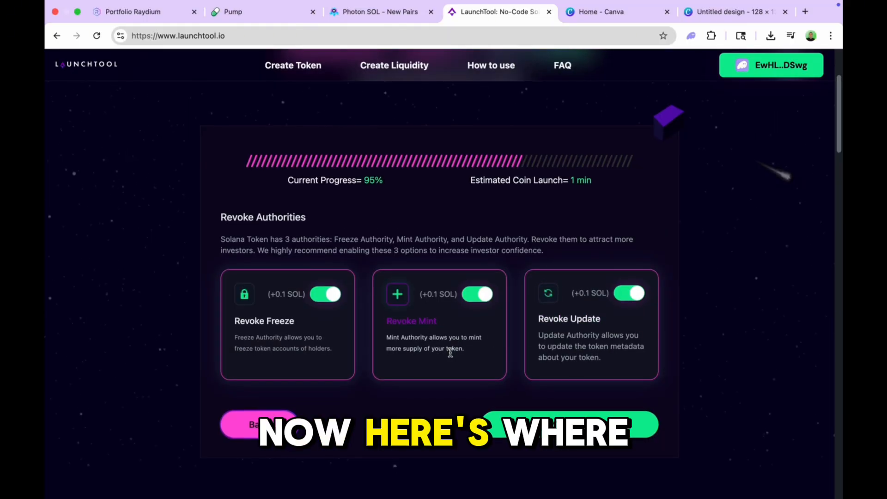
Step: Review the Revoke Freeze, Revoke Mint and Revoke Update options, leave all three enabled and launch the token
scroll(451, 353, "down", 1)
scroll(451, 353, "down", 1)
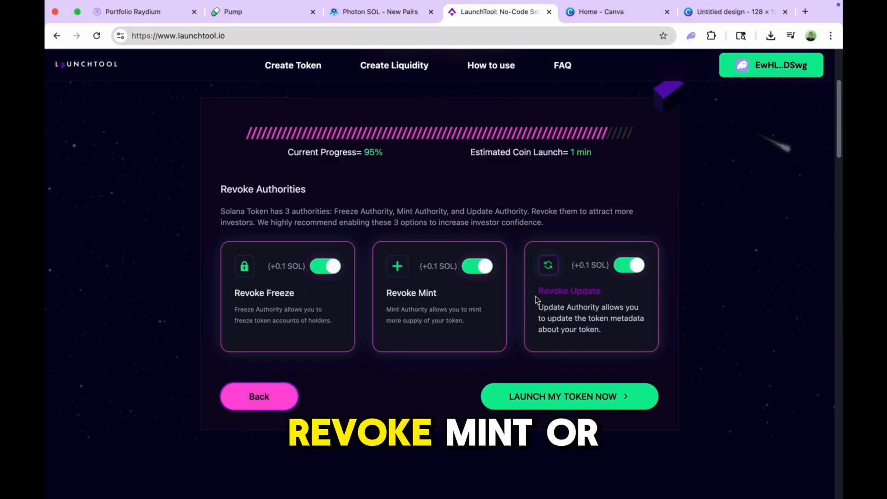
scroll(512, 346, "down", 1)
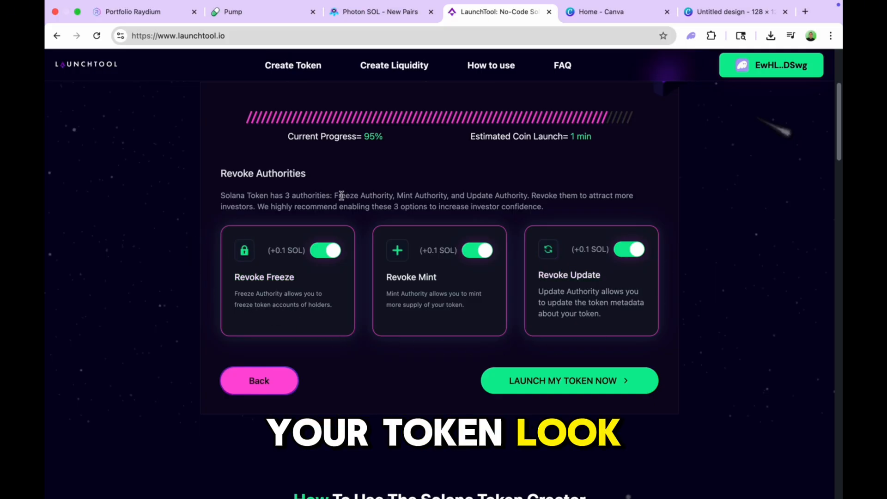
scroll(542, 350, "down", 1)
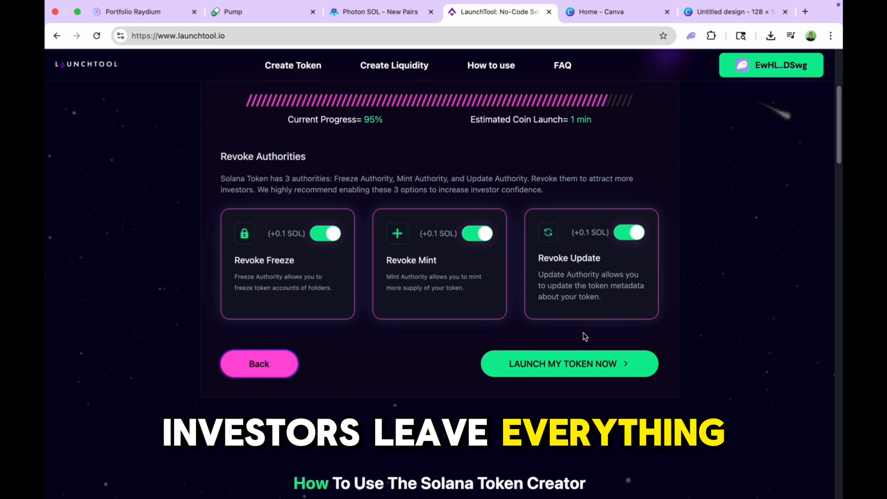
left_click(556, 365)
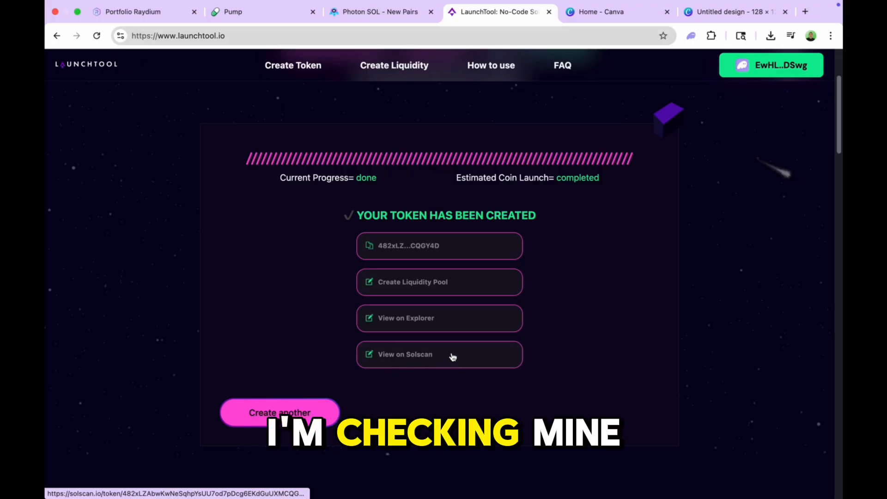
Step: Open the created token on Solscan and examine its supply, profile summary and transfers
left_click(451, 356)
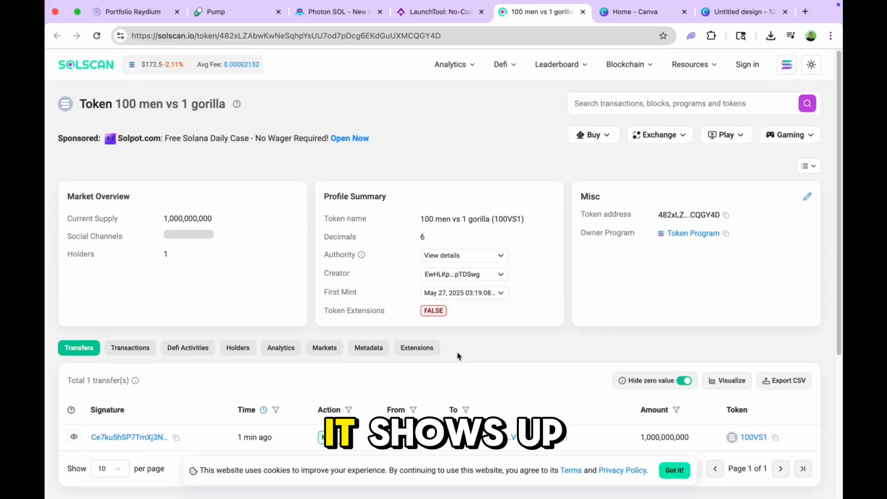
scroll(465, 348, "down", 1)
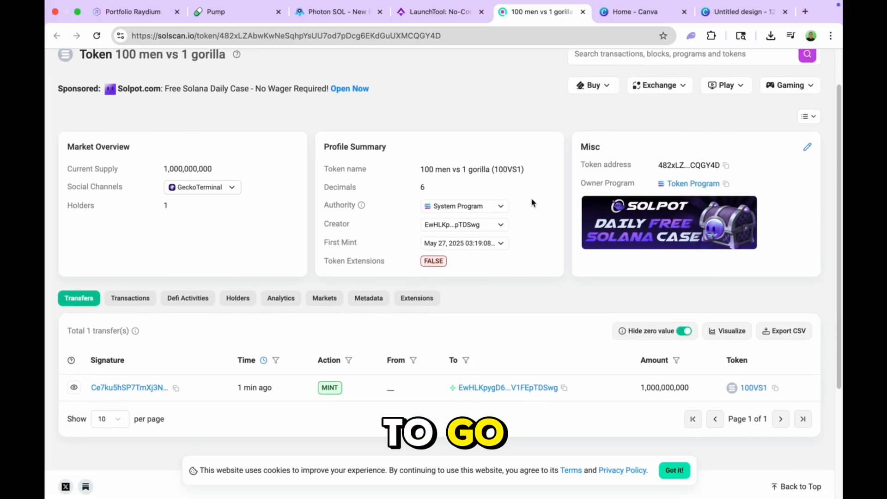
scroll(409, 144, "up", 1)
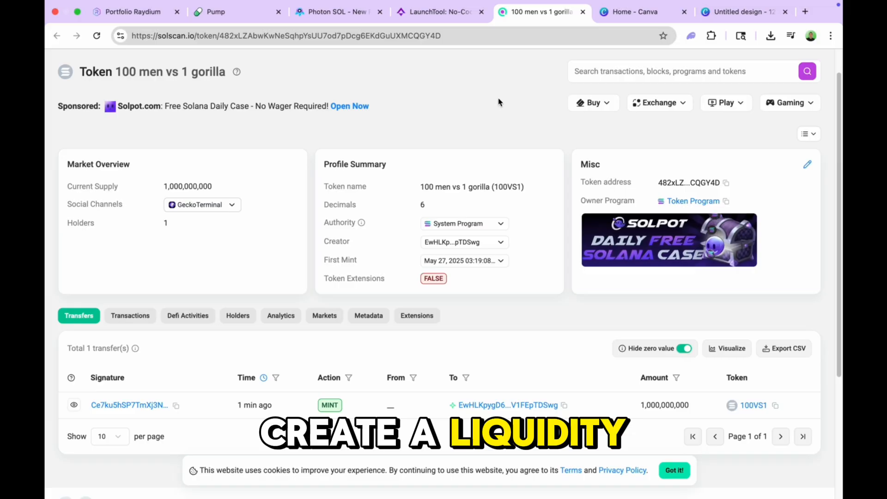
Step: Return to LaunchTool and open Raydium's liquidity pool creation page for the new token
left_click(448, 13)
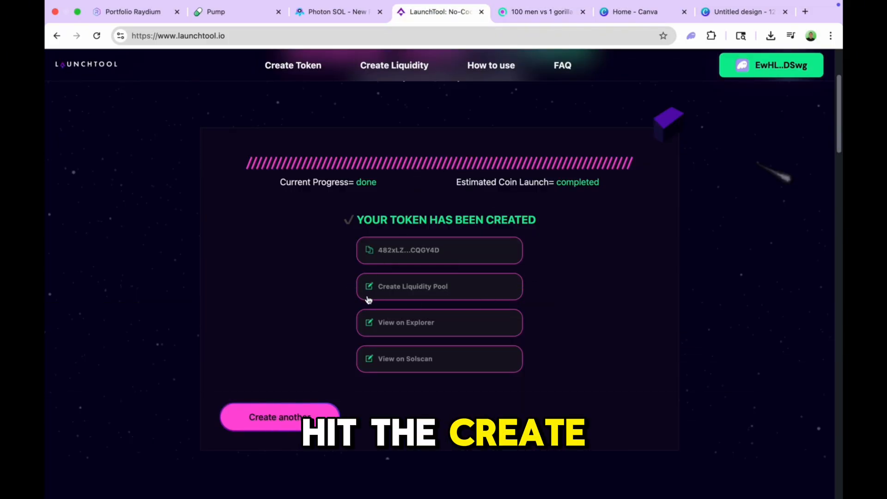
left_click(444, 284)
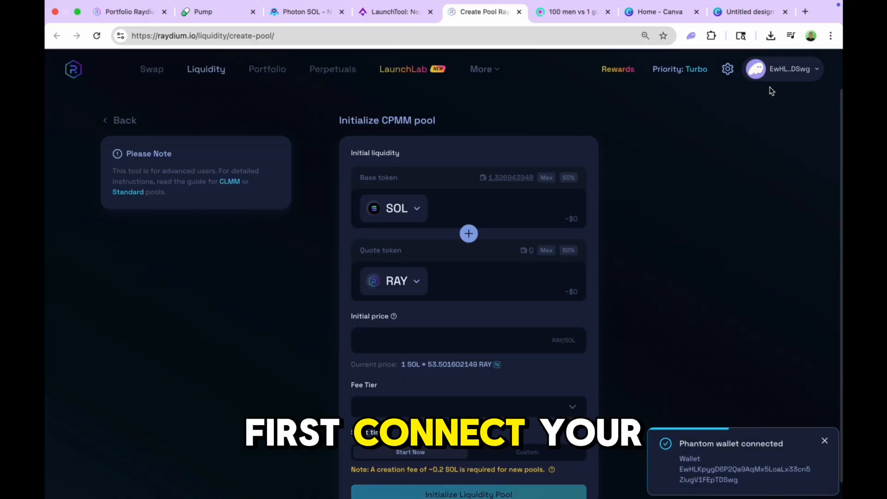
Step: Copy the new token's address from LaunchTool and search for it as the base token of the Raydium pool
left_click(376, 211)
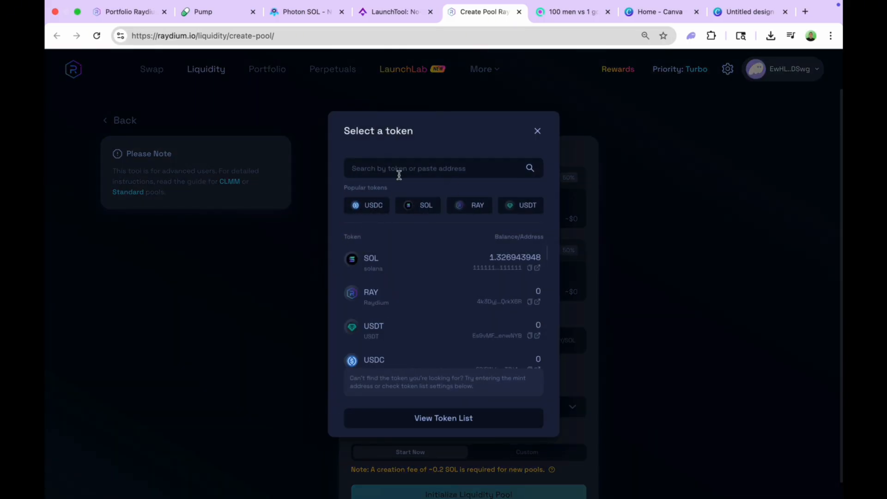
left_click(392, 12)
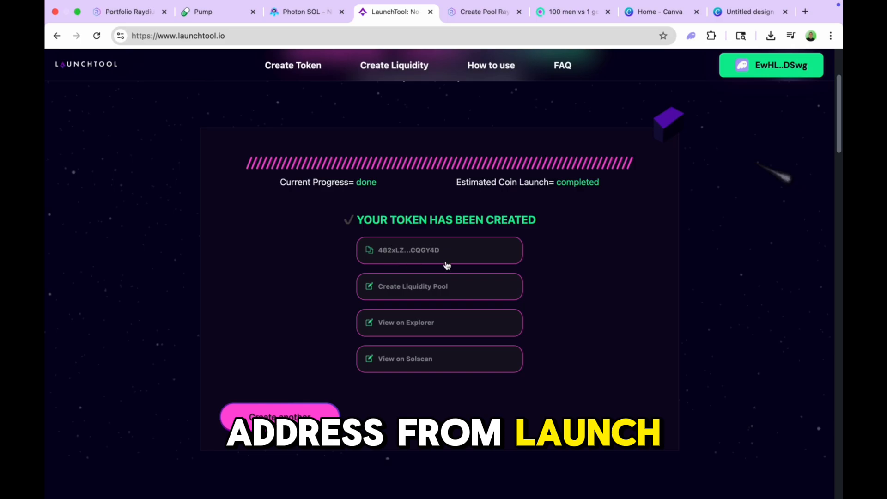
left_click(388, 250)
left_click(501, 21)
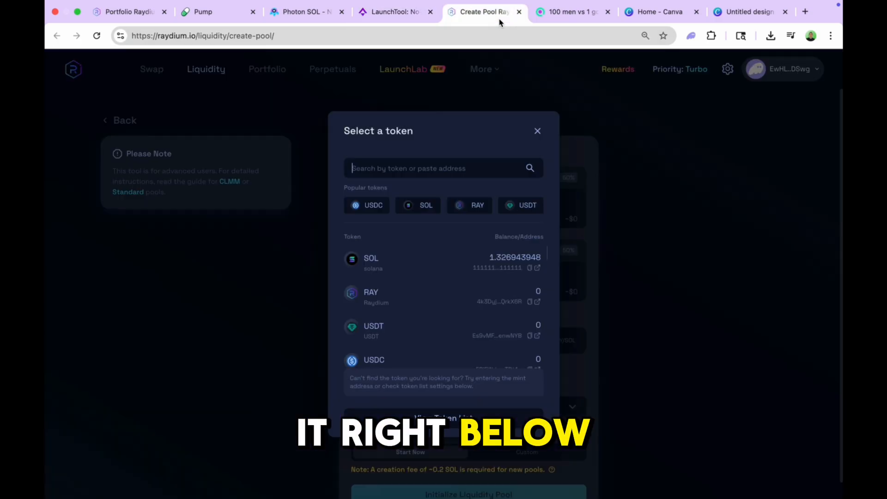
left_click(411, 173)
key("super+v")
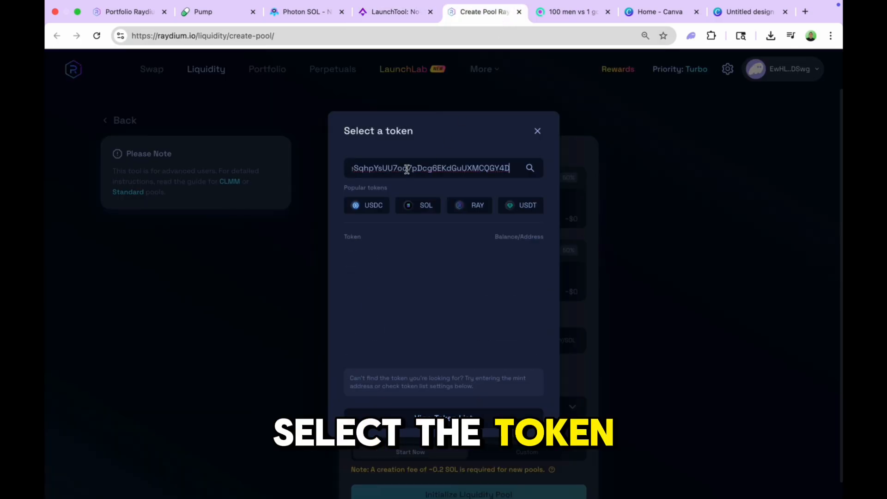
Step: Add the searched token with symbol 100VS1 and name "100 men vs 1 gorilla", and select it as the base token
left_click(433, 266)
double_click(436, 266)
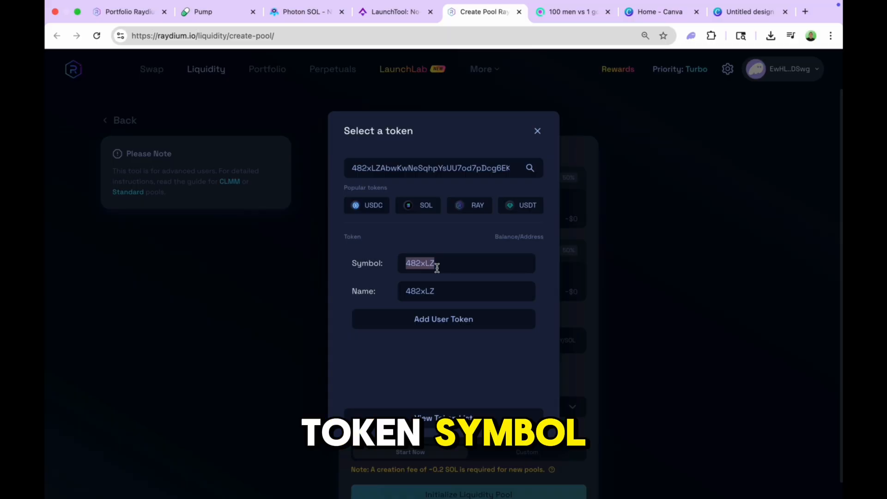
type("100VS")
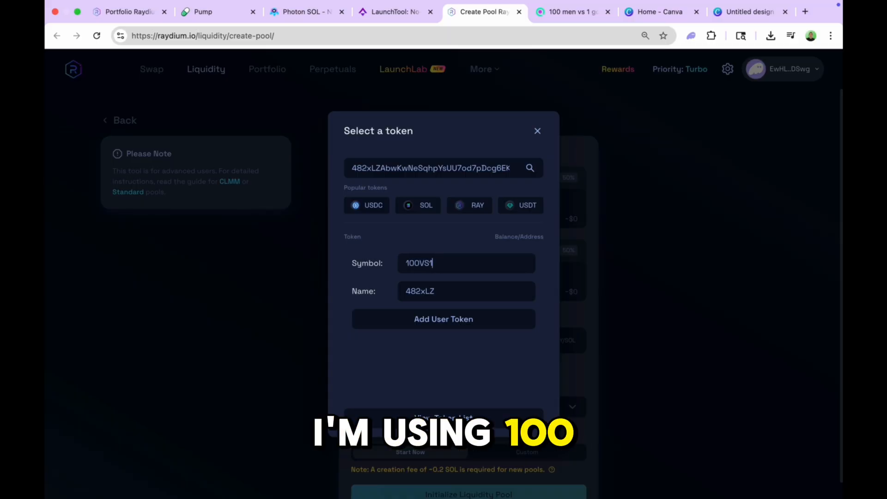
type("1")
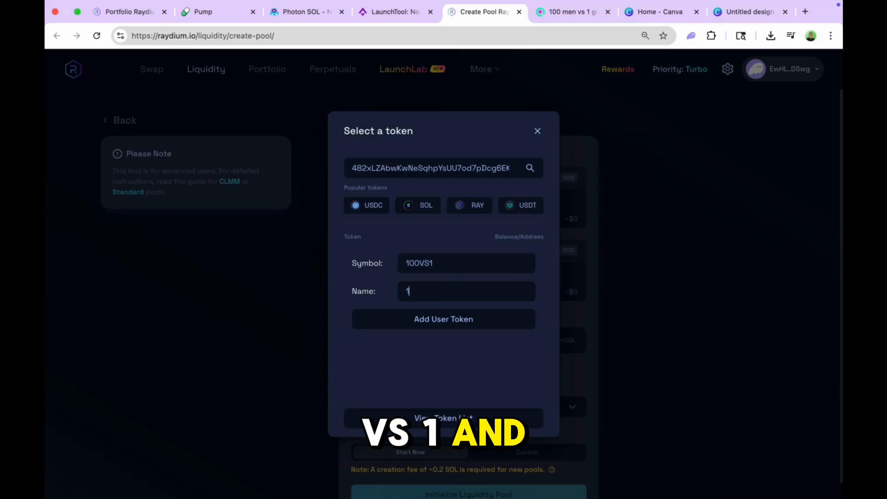
type("00 men vs")
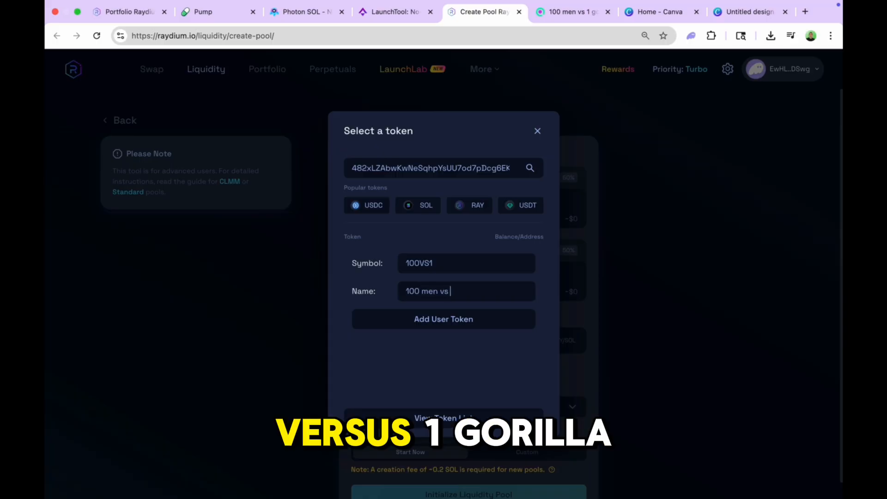
type(" 1 gorilla")
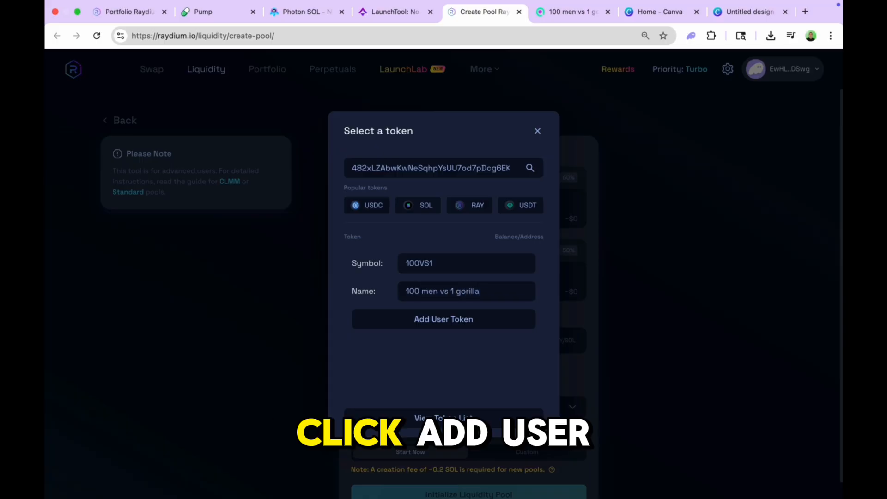
left_click(435, 317)
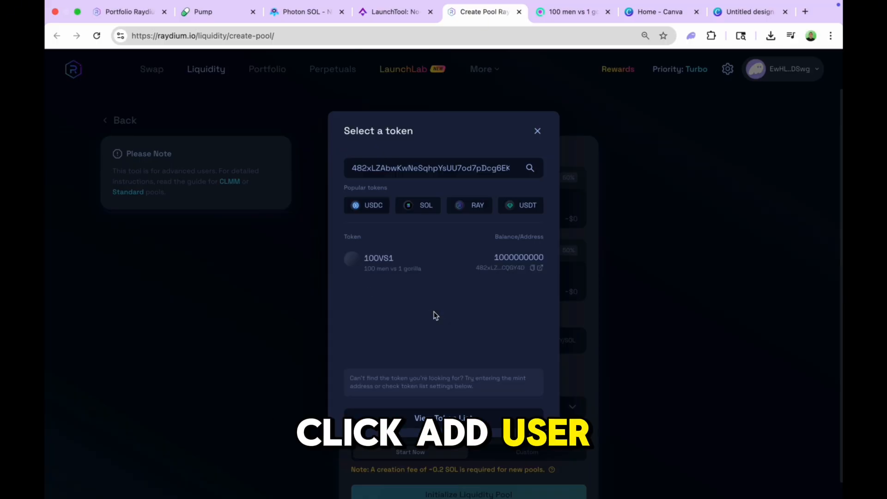
left_click(356, 259)
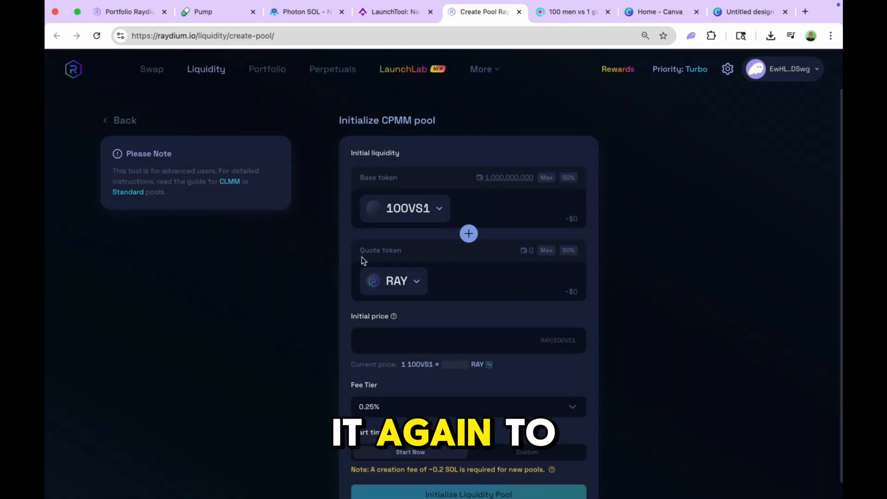
Step: Set the 100VS1 base token amount to 900,000,000
left_click(526, 212)
type("900,0")
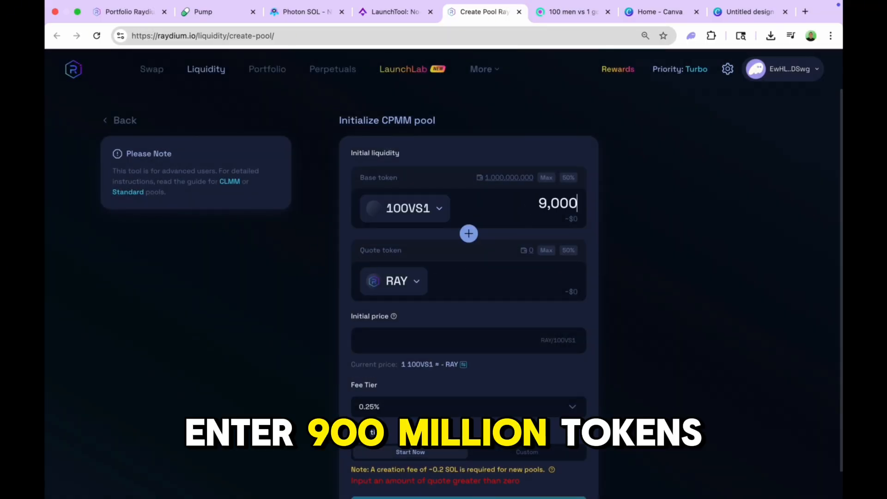
type("00,000")
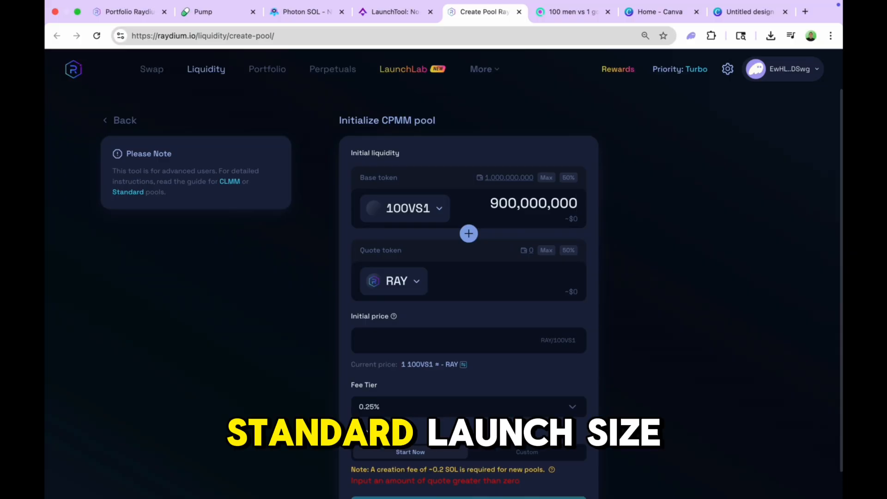
Step: Choose SOL as the quote token and set its amount to 1.1
scroll(512, 211, "down", 1)
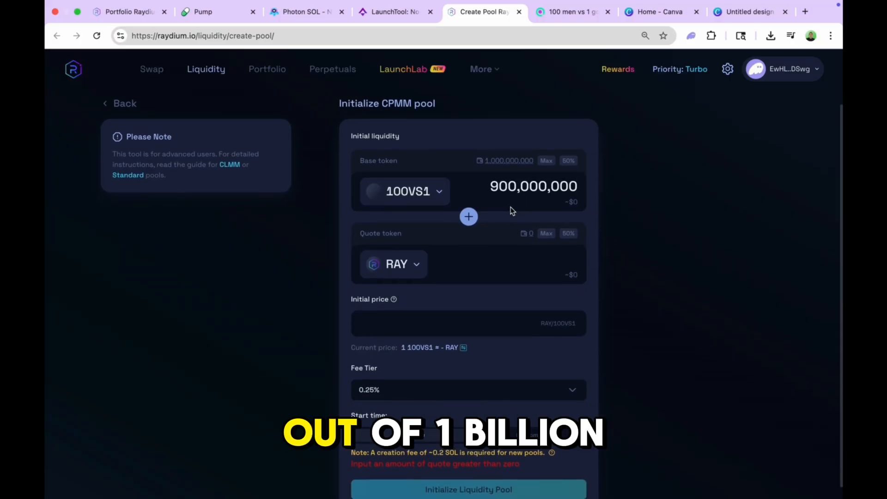
scroll(493, 241, "down", 1)
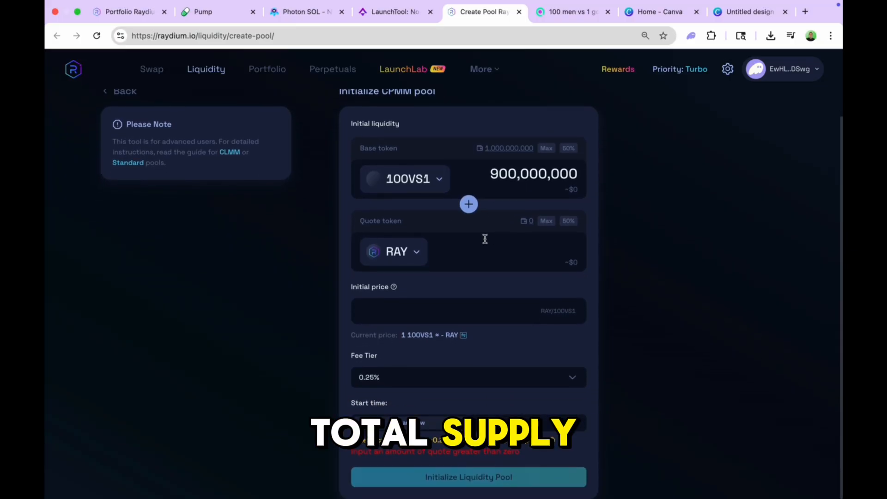
left_click(402, 253)
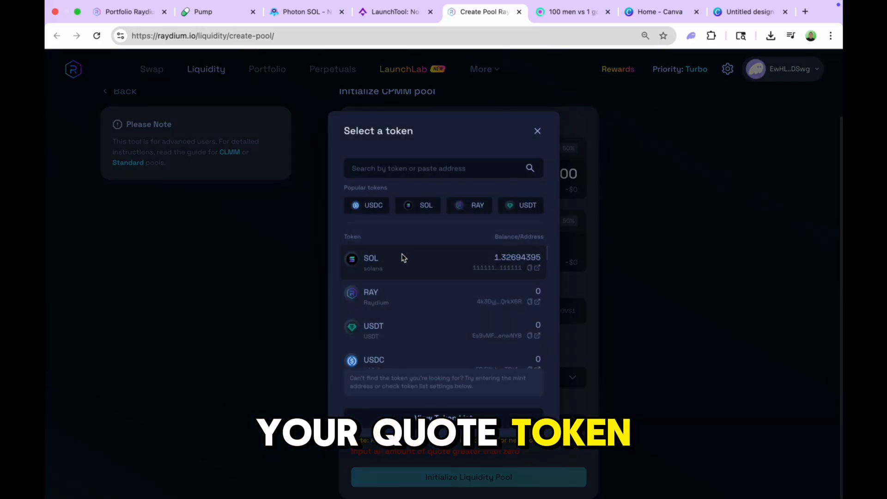
left_click(371, 256)
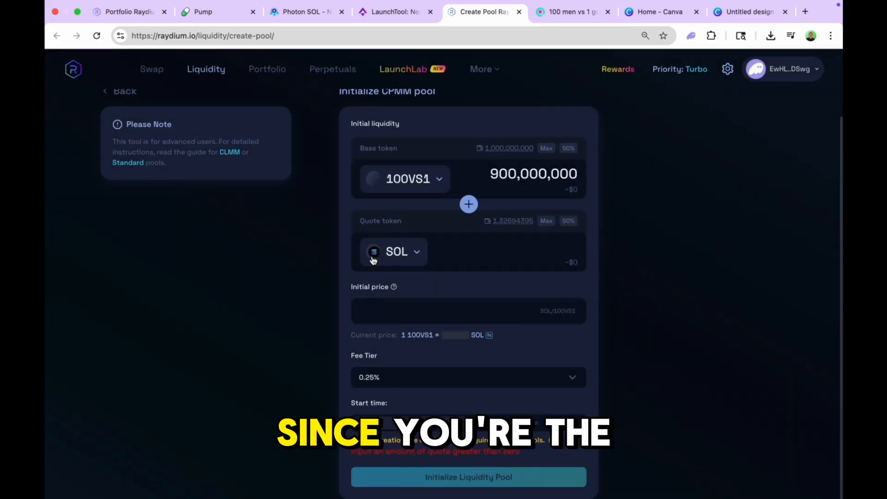
left_click(545, 223)
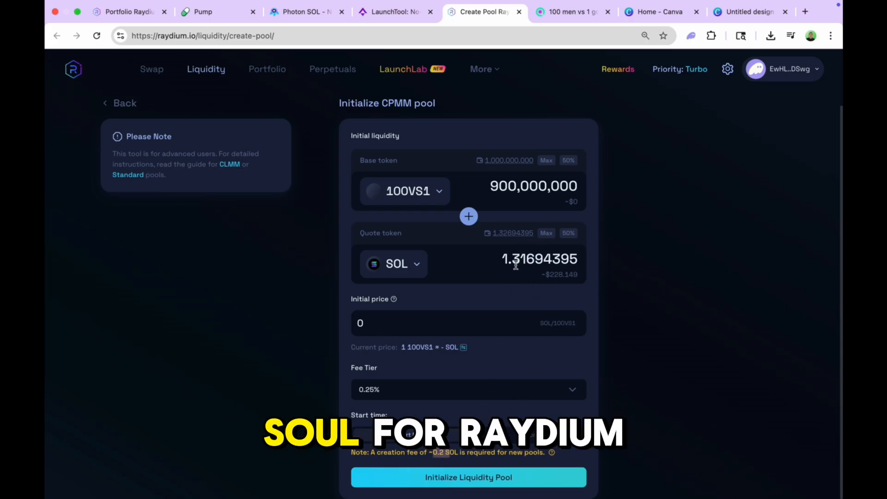
left_click_drag(516, 264, 578, 261)
type("1.1")
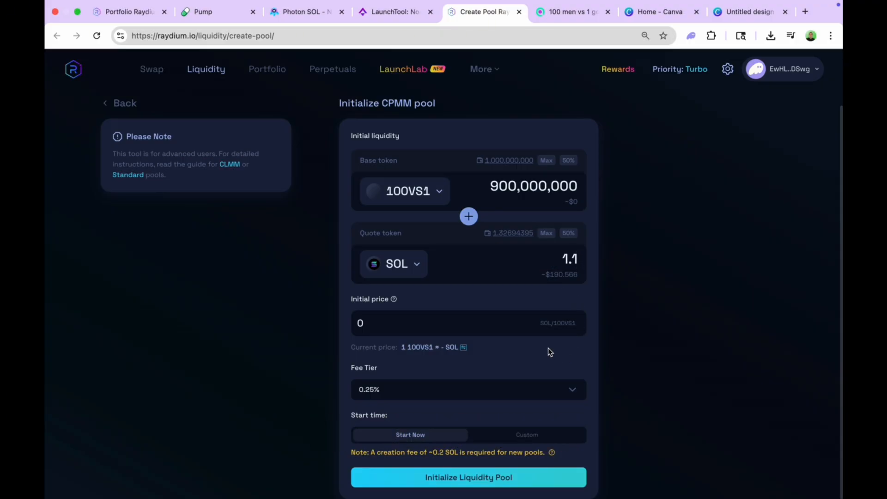
Step: Set the fee tier to 2%, initialize the liquidity pool and approve the transaction in the wallet
left_click(390, 389)
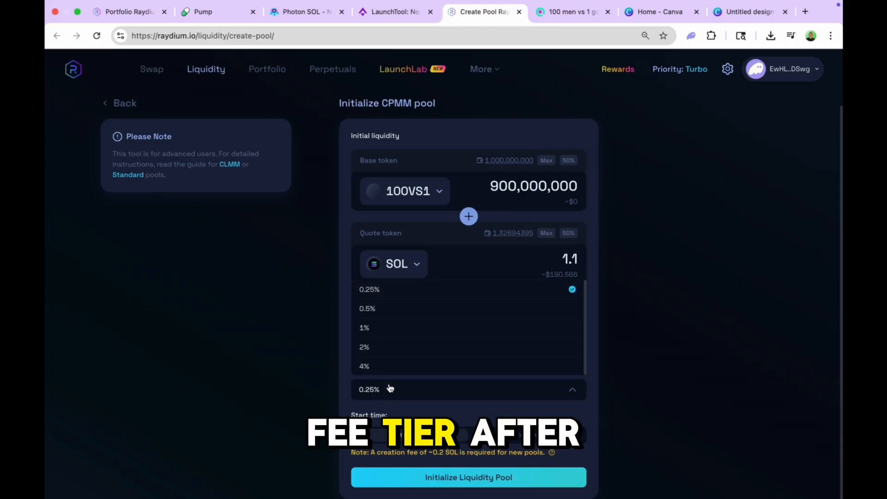
left_click(376, 350)
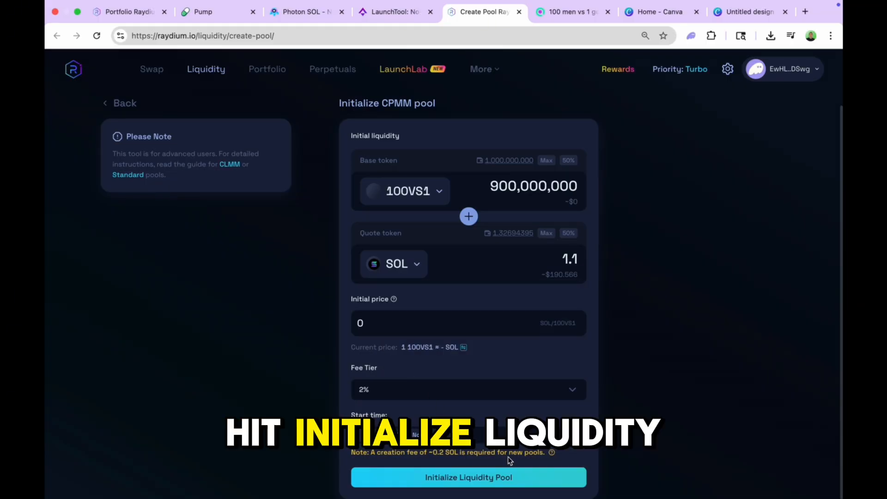
left_click(468, 476)
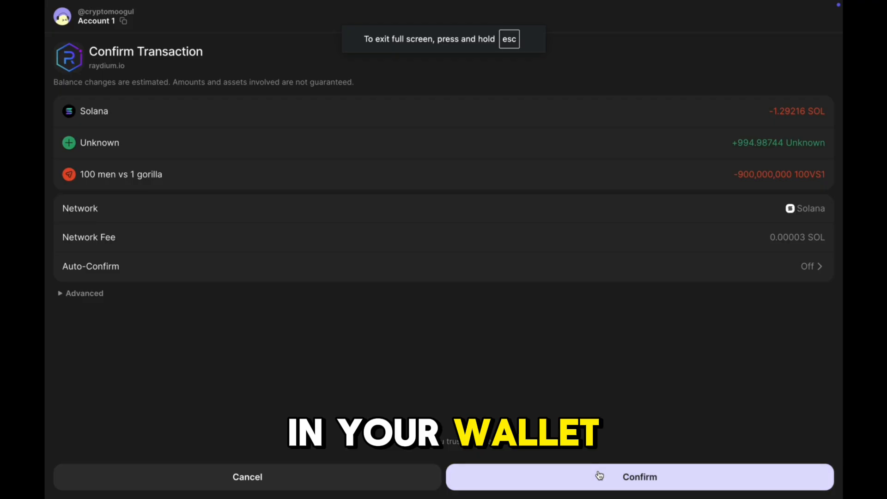
left_click(599, 475)
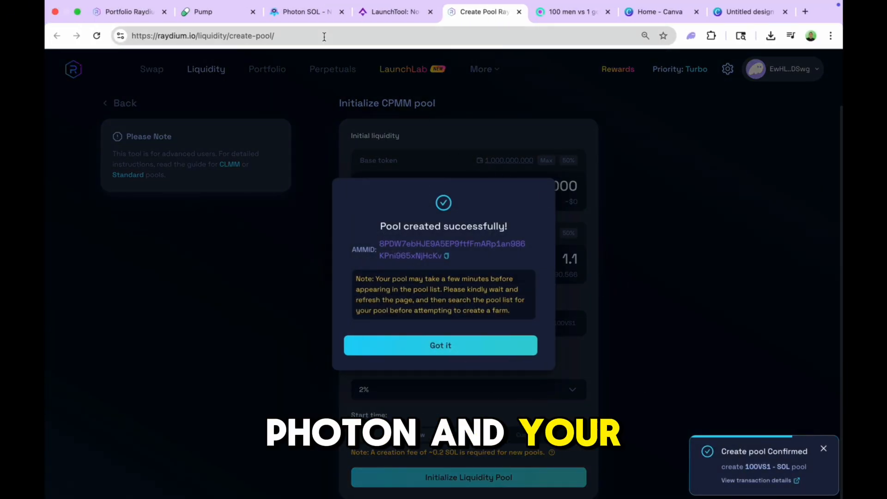
Step: Open the Cosmo pair from DEX Screener's Solana list and copy the new token's address from LaunchTool
left_click(304, 11)
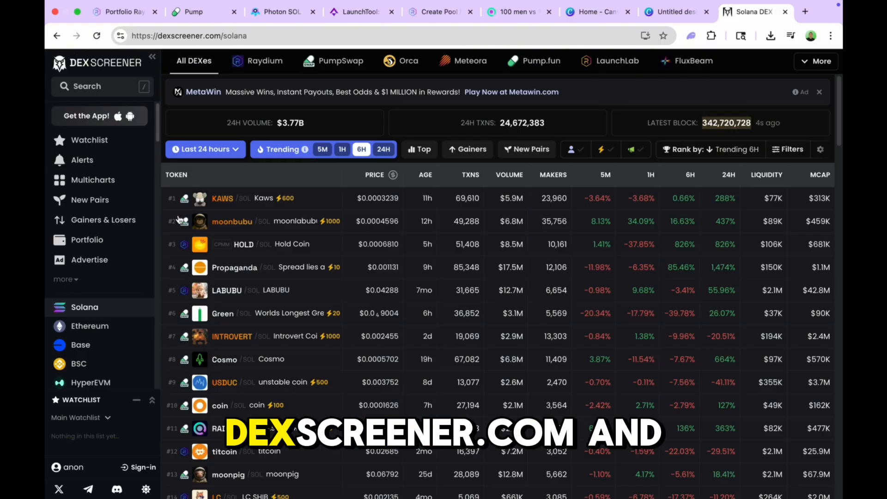
left_click(330, 367)
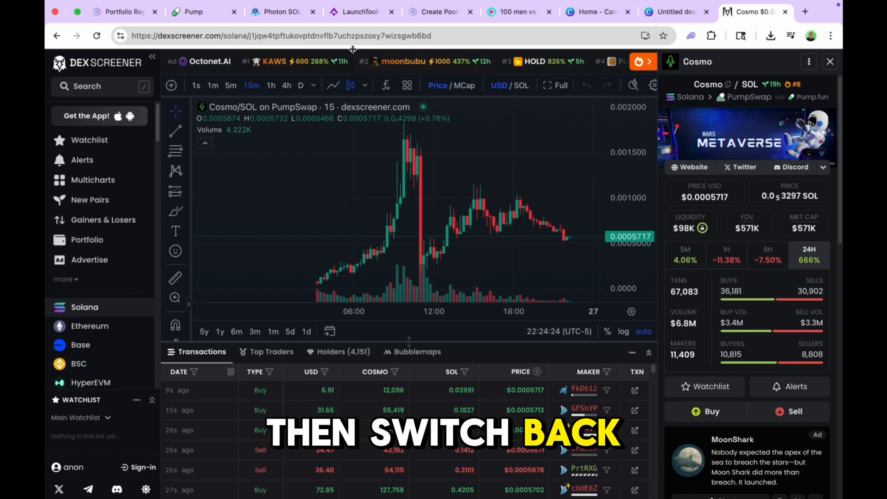
left_click(347, 17)
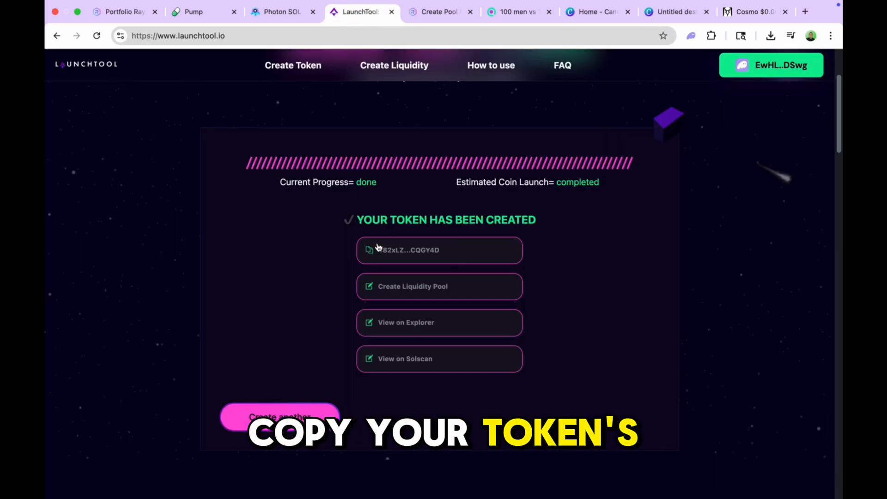
left_click(400, 257)
Step: Replace the Cosmo pair address in the DEX Screener URL with the copied token address and load the page
left_click(751, 12)
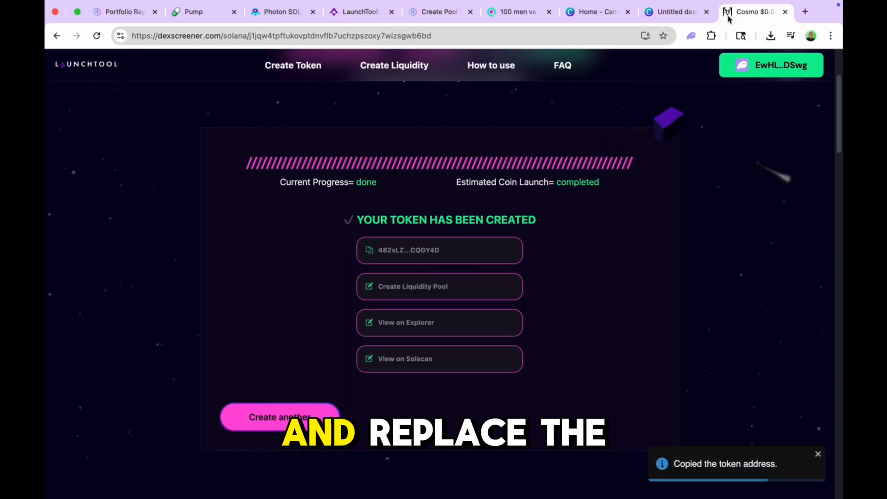
left_click(522, 39)
left_click(522, 41)
key("alt+shift+Left")
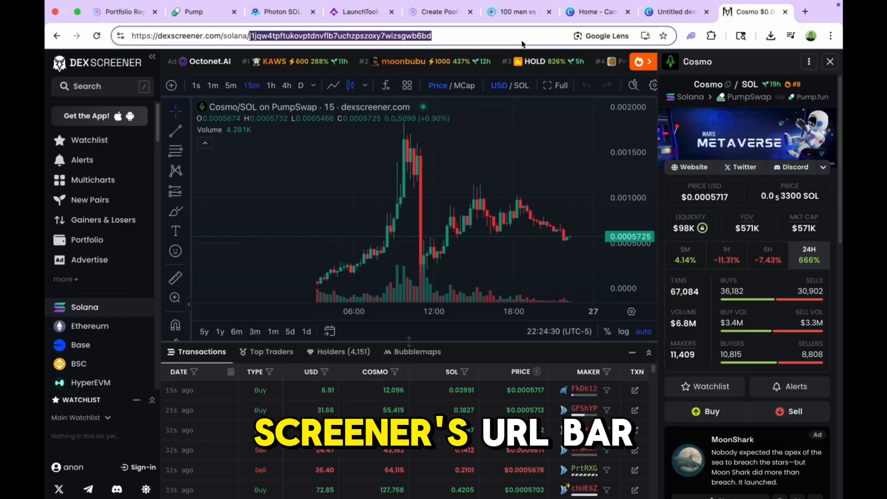
key("super+v")
key("Return")
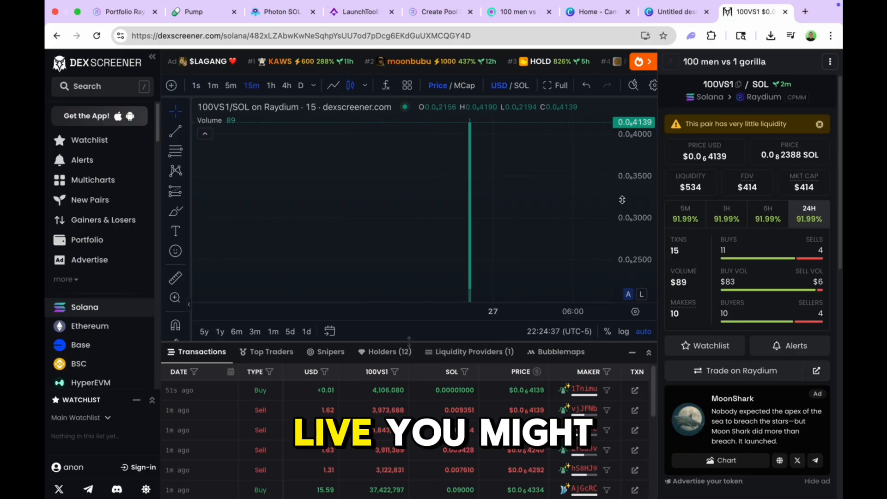
Step: Examine the 100VS1/SOL price chart at an adjusted price scale and review the transaction list
left_click_drag(623, 193, 622, 265)
scroll(435, 428, "down", 1)
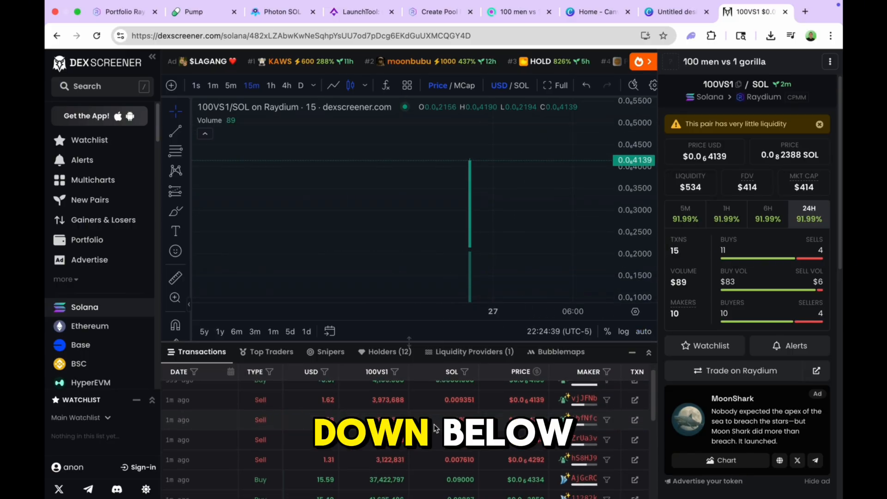
scroll(435, 427, "down", 3)
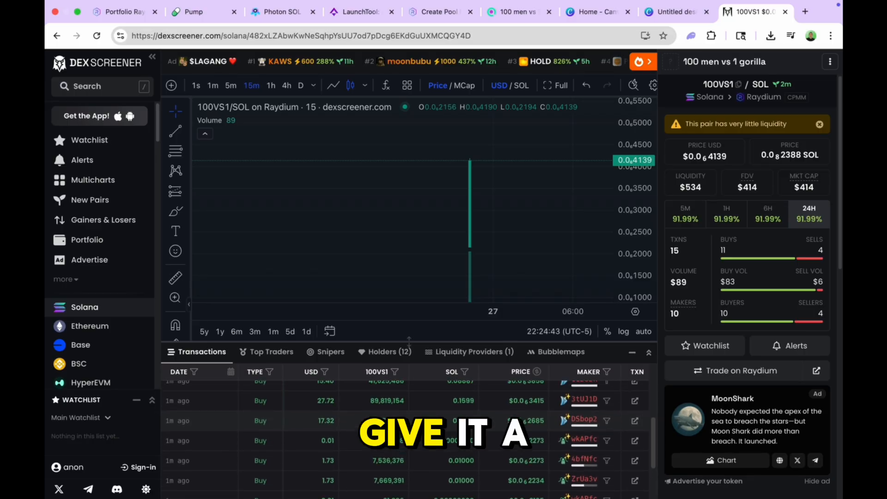
scroll(435, 427, "up", 5)
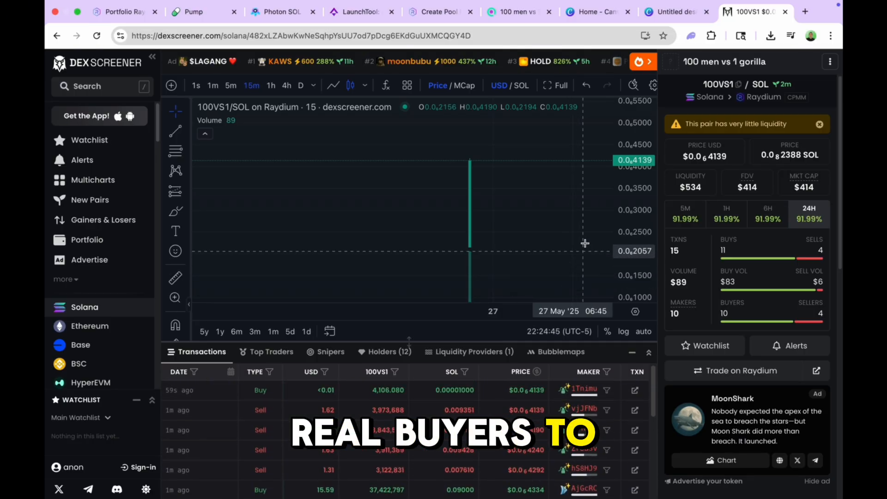
left_click_drag(620, 187, 614, 212)
left_click_drag(514, 219, 489, 200)
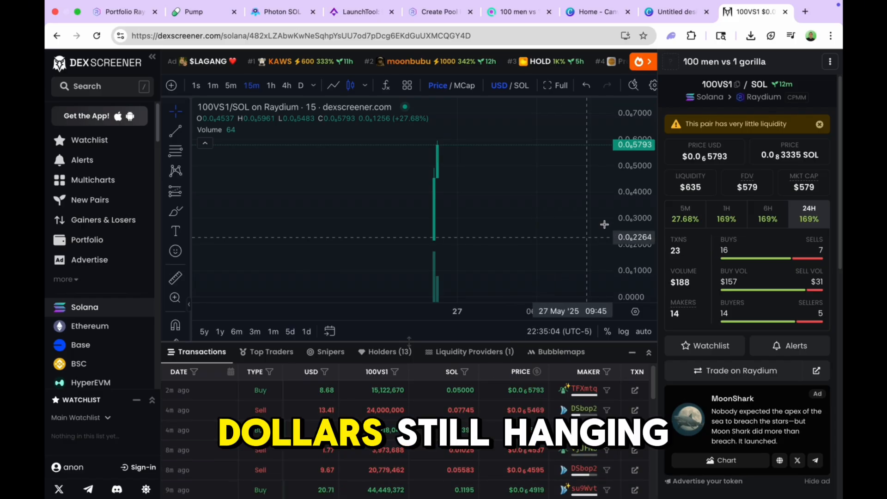
Step: Examine the updated 100VS1/SOL candles and recent trades while rescaling and repositioning the chart
mouse_move(525, 223)
left_mouse_down()
mouse_move(509, 217)
mouse_move(520, 229)
left_mouse_up()
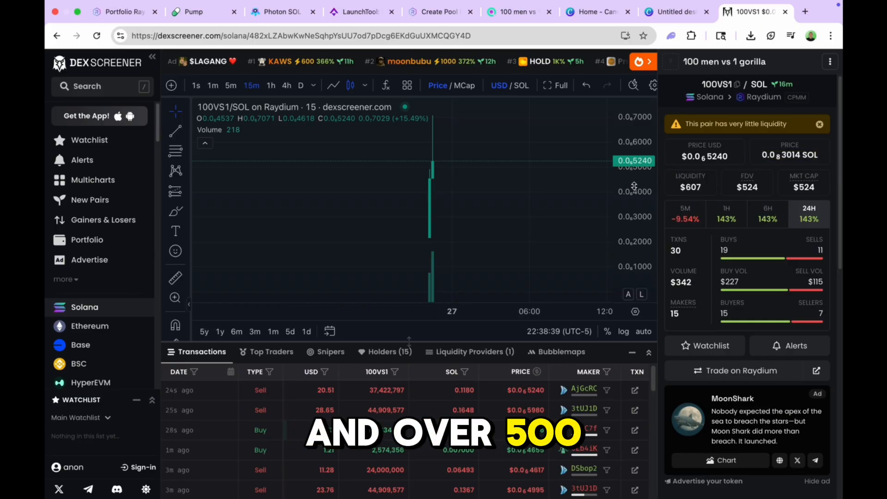
left_click_drag(634, 186, 622, 221)
left_click_drag(536, 232, 548, 222)
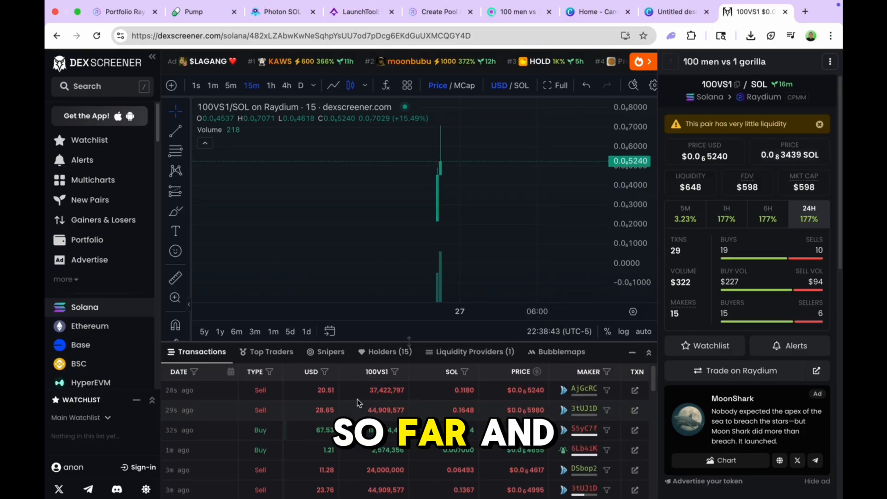
left_click_drag(622, 183, 631, 153)
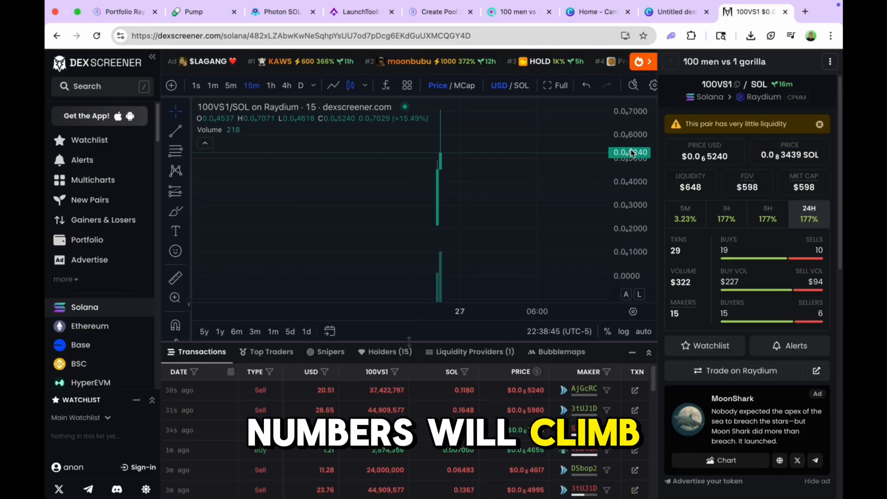
left_click_drag(536, 177, 509, 190)
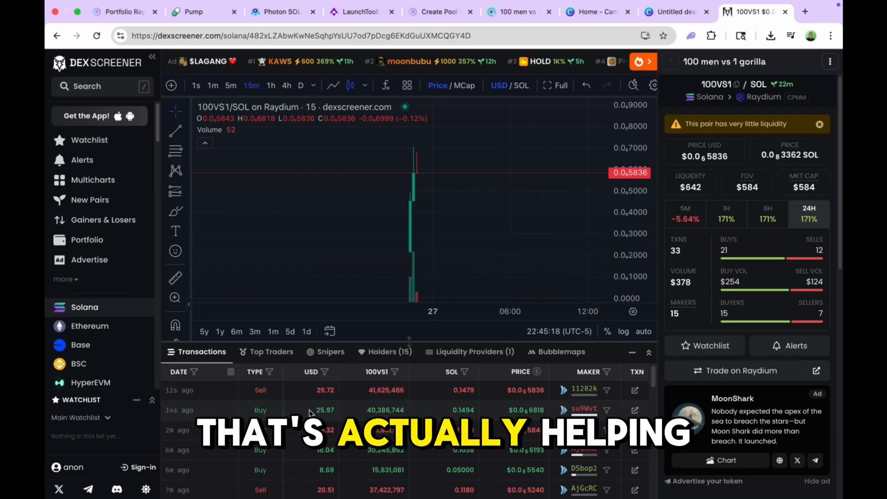
left_click(318, 460)
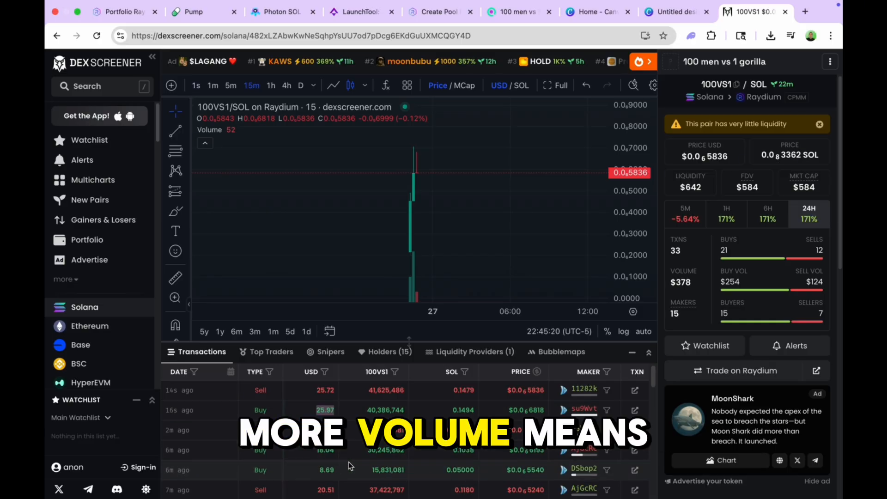
left_click_drag(640, 199, 640, 220)
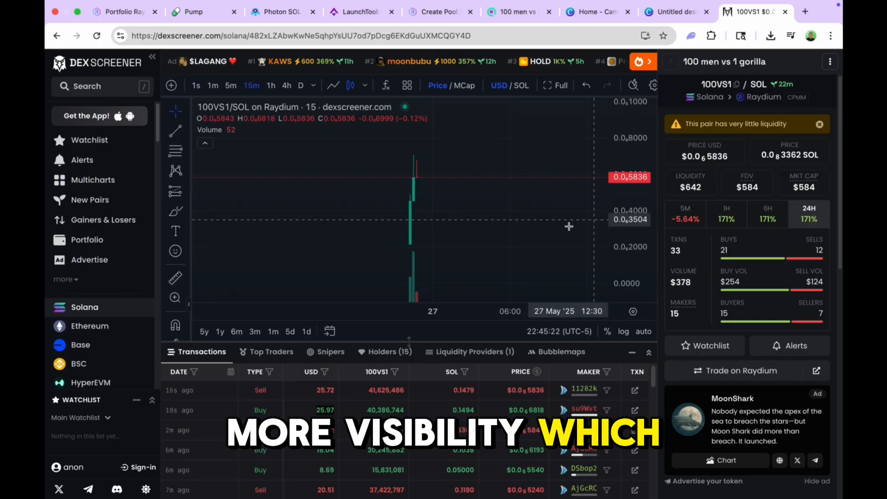
Step: Examine the 100VS1/SOL chart at an adjusted price scale and the USD and SOL amounts of the largest recent buy
left_click_drag(546, 232, 547, 221)
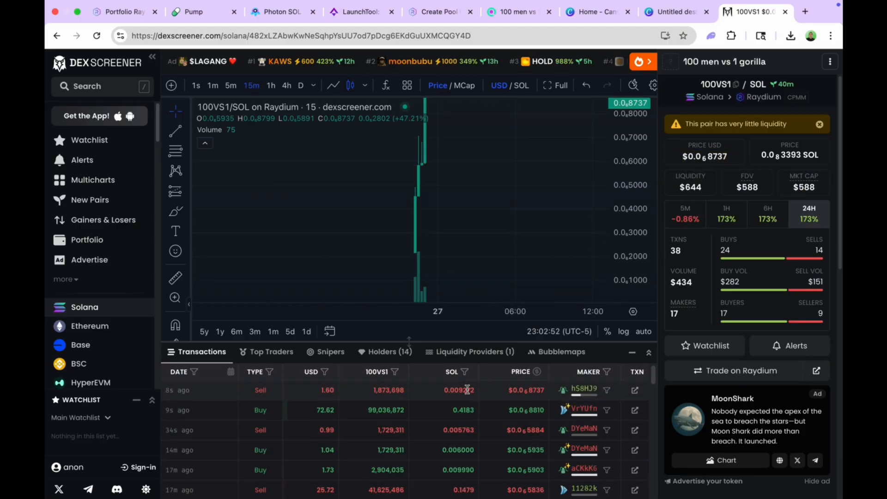
scroll(314, 443, "down", 1)
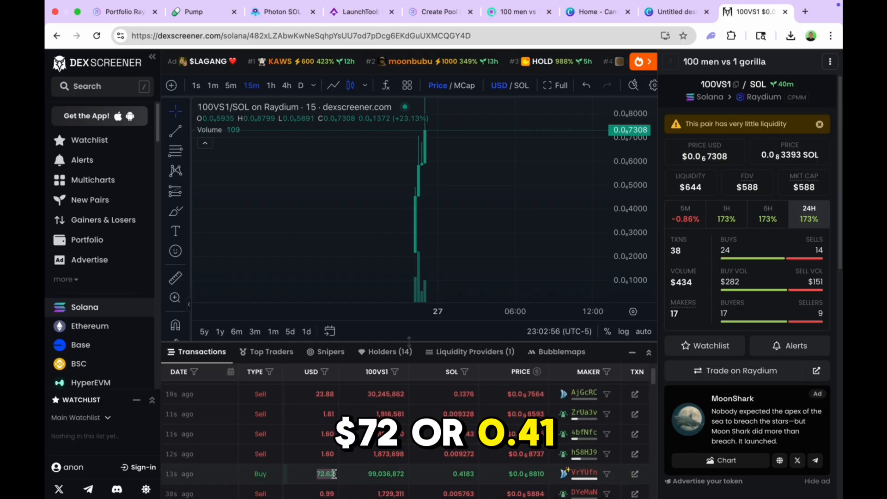
left_click_drag(453, 473, 469, 475)
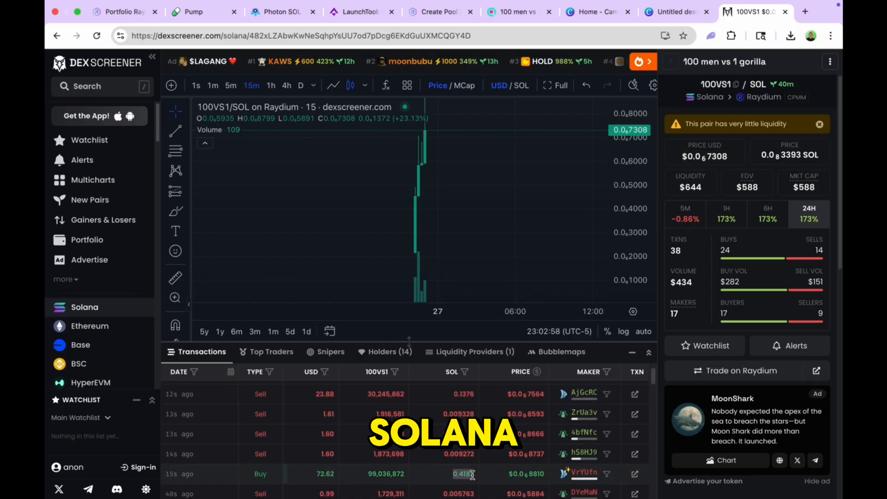
left_click(491, 410)
scroll(489, 411, "up", 1)
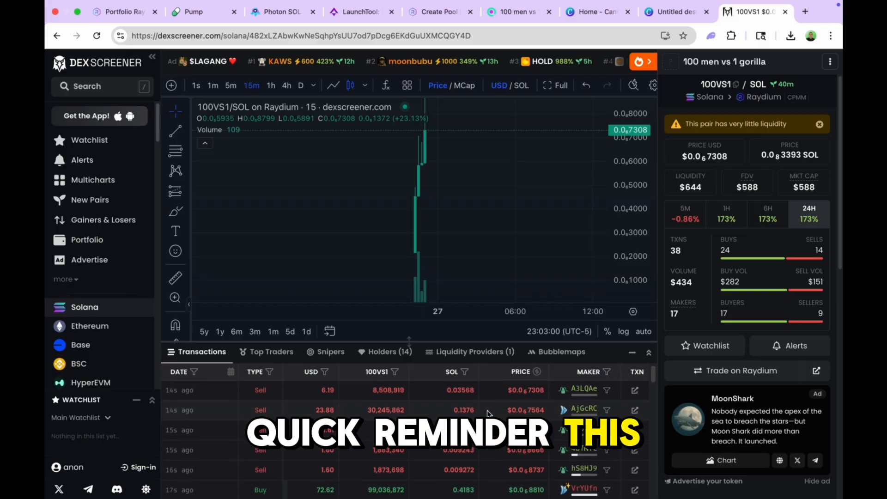
left_click_drag(483, 230, 497, 248)
left_click_drag(619, 183, 622, 211)
left_click_drag(571, 227, 563, 213)
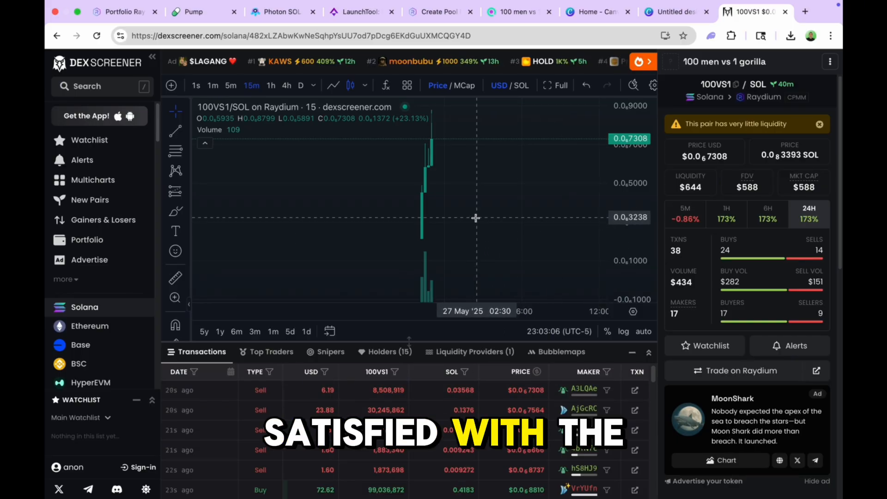
mouse_move(457, 214)
left_mouse_down()
mouse_move(465, 221)
mouse_move(511, 209)
mouse_move(471, 203)
left_mouse_up()
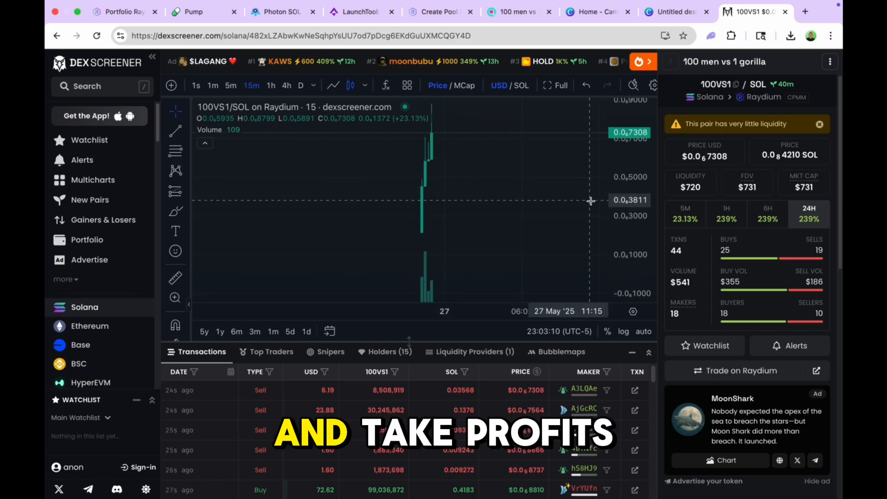
left_click_drag(615, 194, 620, 136)
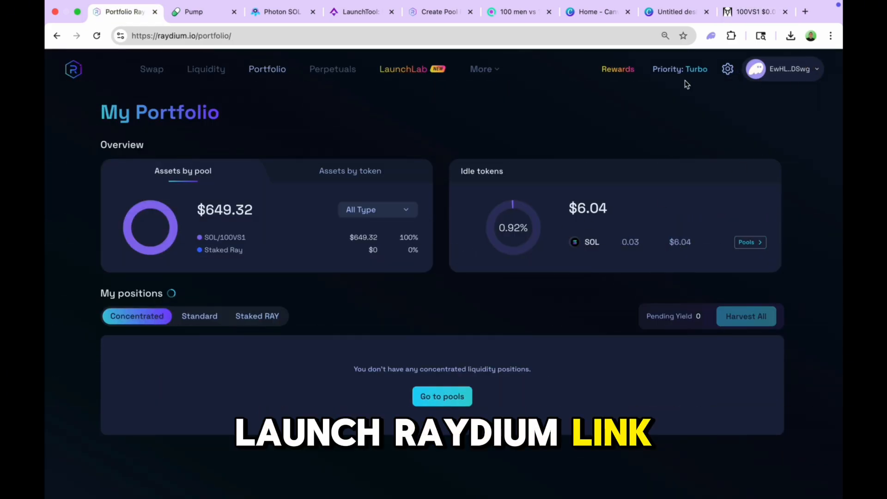
Step: Switch to Raydium's portfolio, remove 100% of the liquidity from the Standard SOL - 100VS1 position and approve the transaction in the wallet
left_click(191, 318)
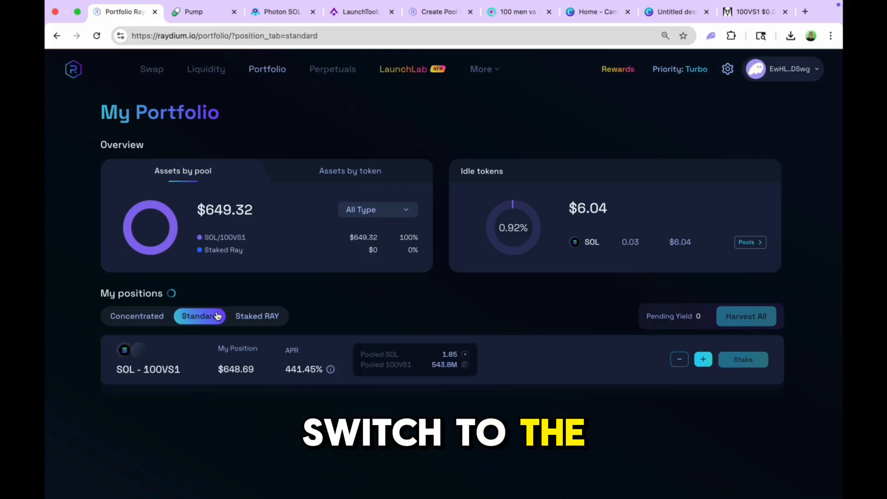
left_click(679, 359)
left_click_drag(298, 320, 600, 318)
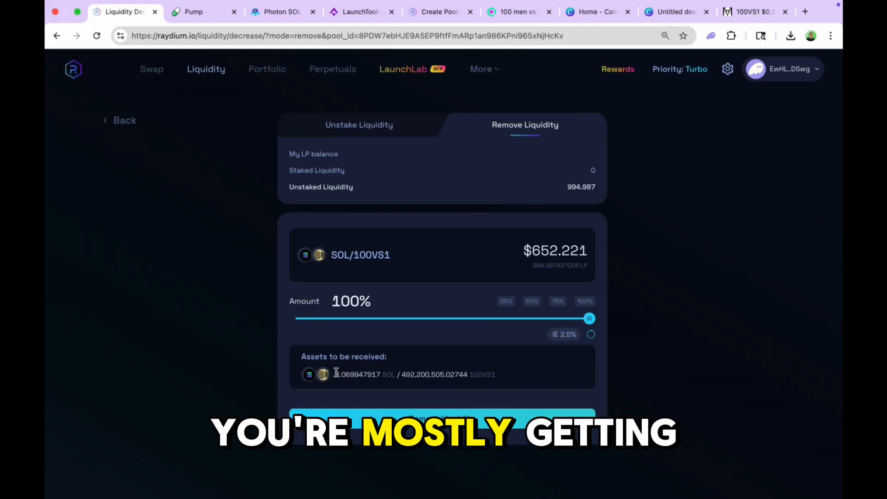
left_click_drag(334, 374, 386, 374)
left_click(387, 372)
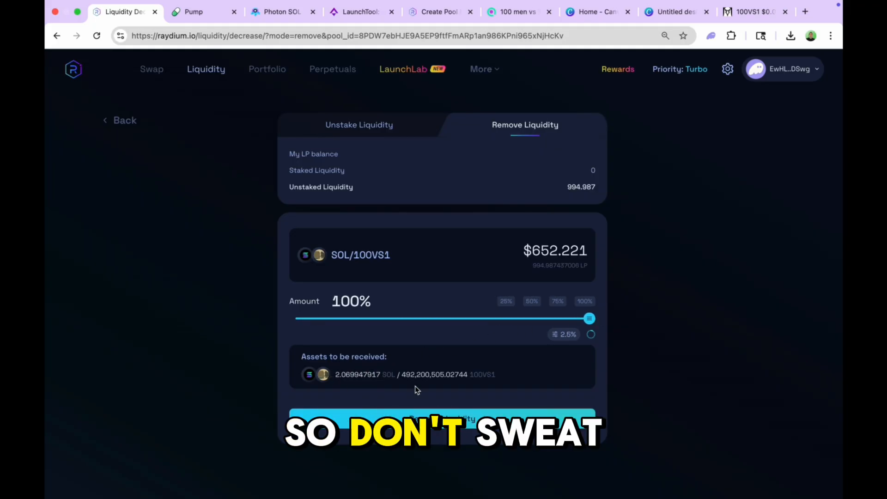
left_click(460, 415)
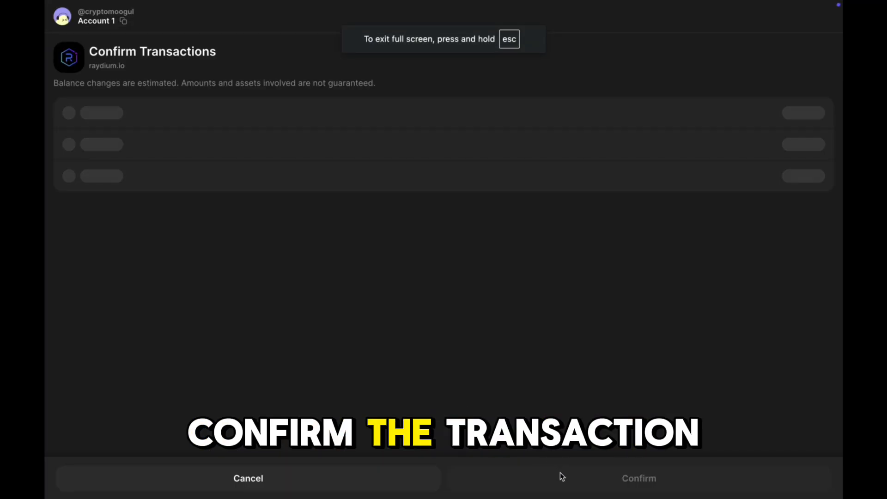
left_click(560, 473)
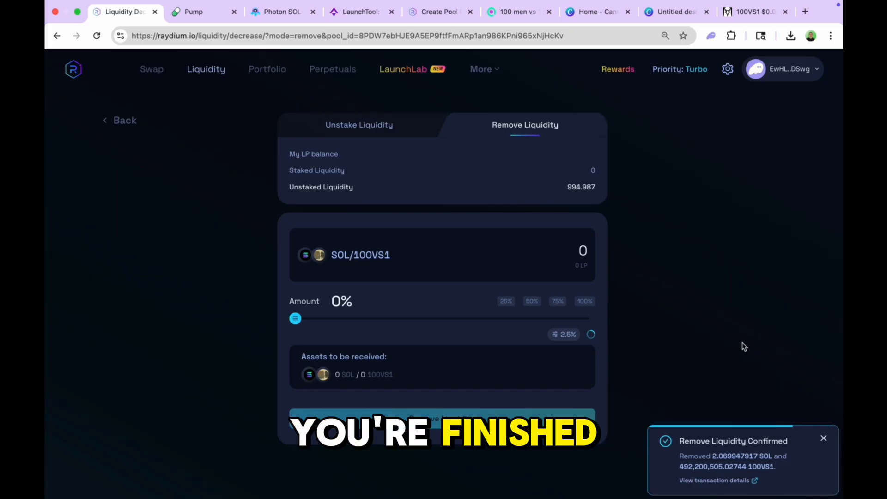
Step: Check the browser wallet's token balances for the withdrawn SOL and 100VS1
left_click(710, 36)
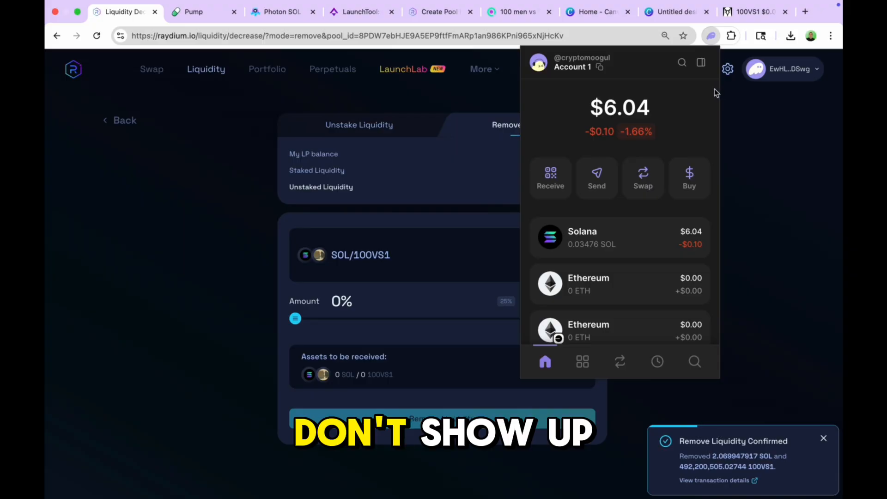
left_click(713, 37)
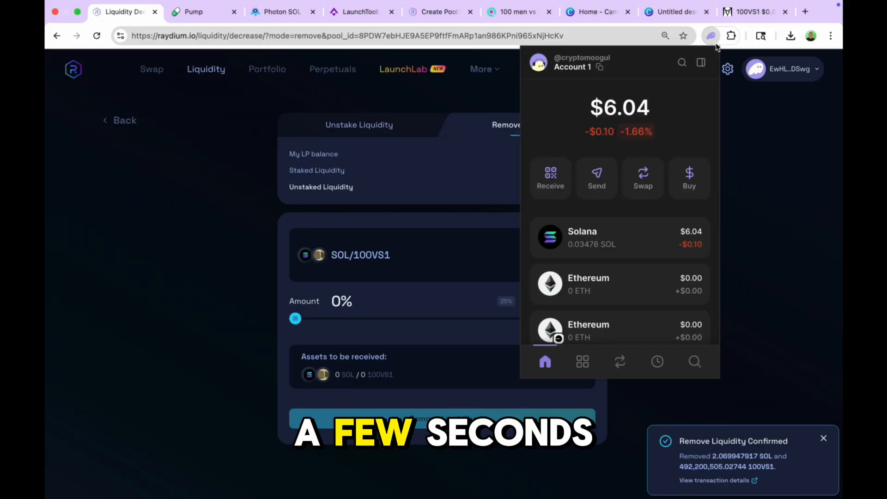